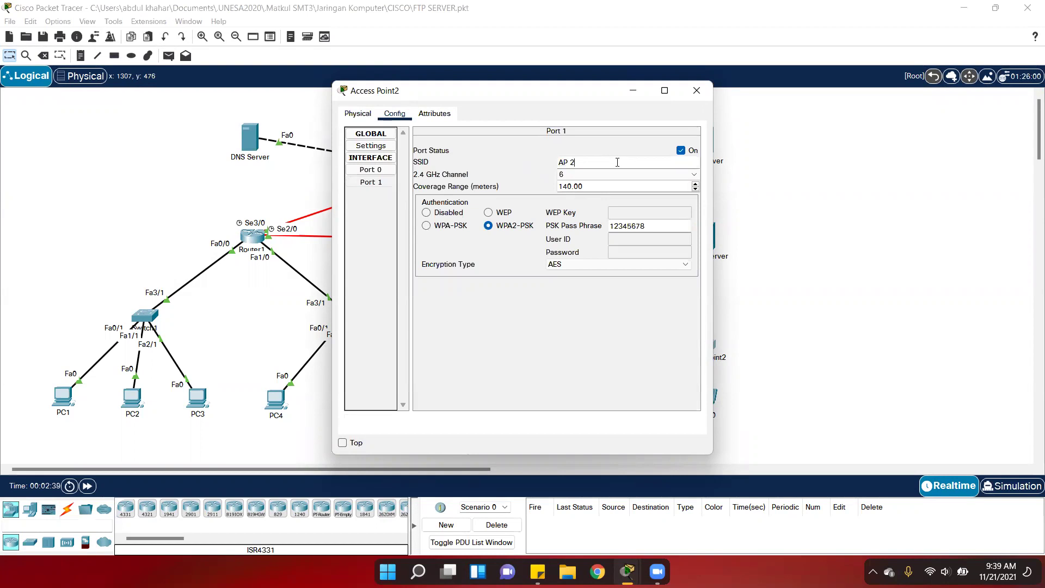
Review the Port 1 wireless settings of Access Point2, including its SSID and WPA2-PSK authentication
key("Tab")
left_click(698, 91)
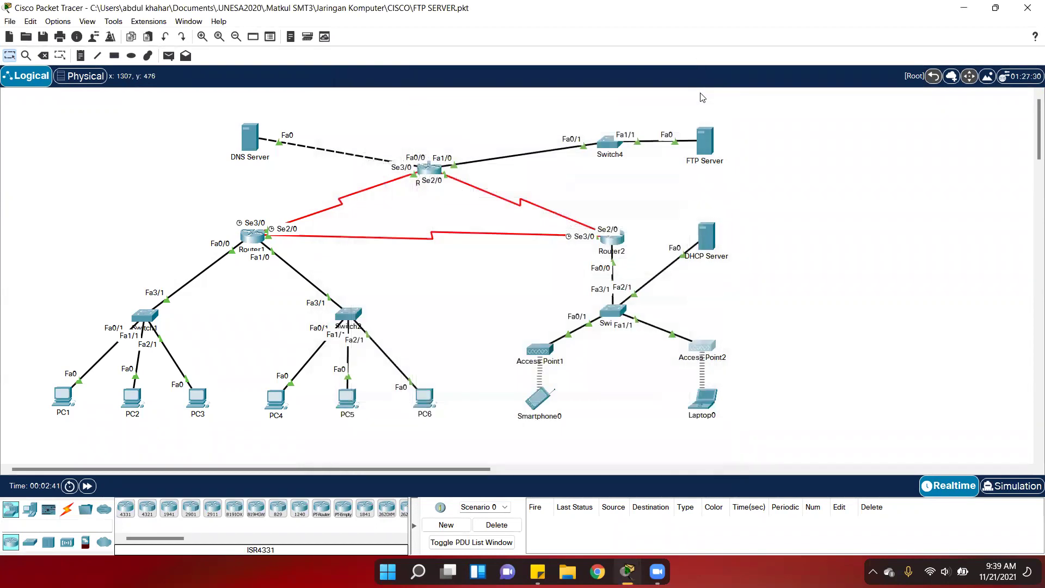
left_click(709, 346)
left_click(371, 182)
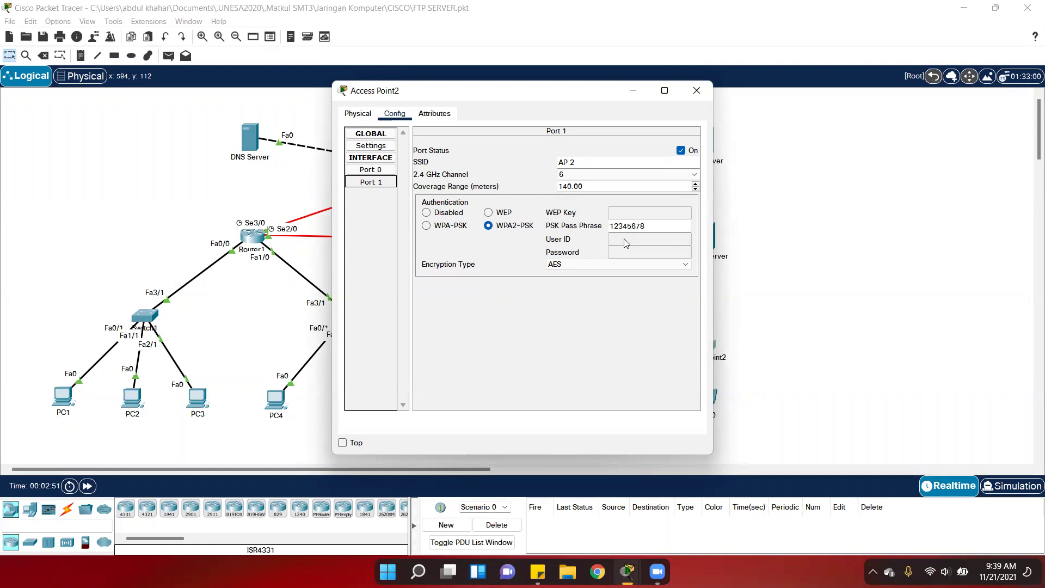
left_click(694, 90)
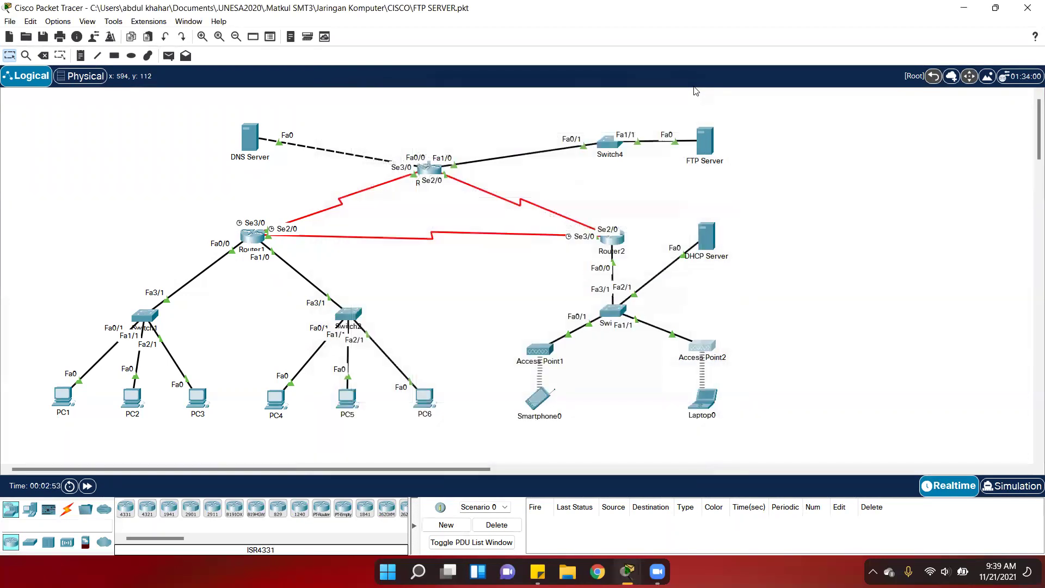
Review Smartphone0's Wireless0 interface settings, from the SSID and authentication down to the IP configuration
left_click(536, 396)
left_click(394, 114)
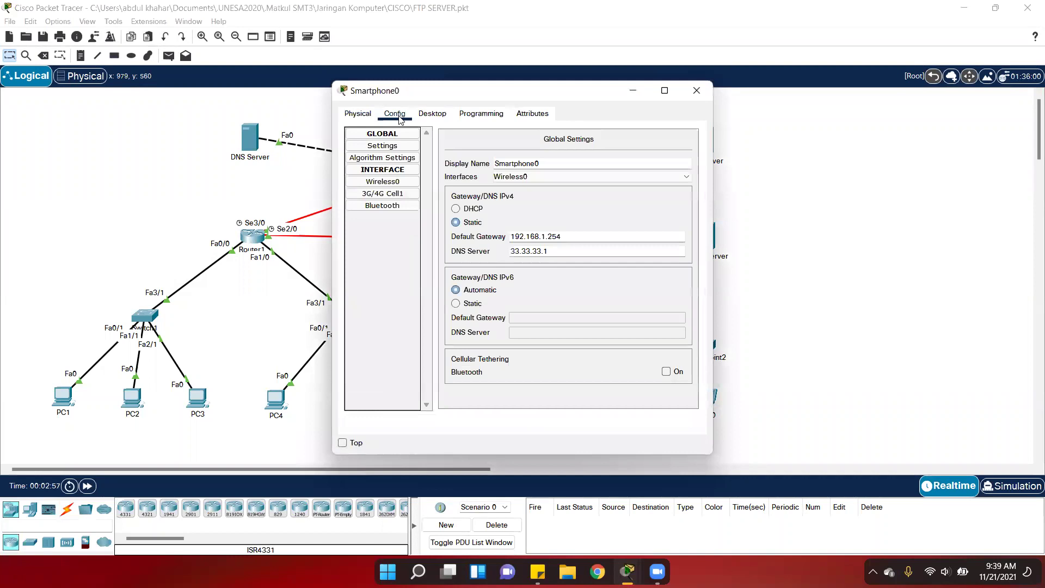
left_click(407, 182)
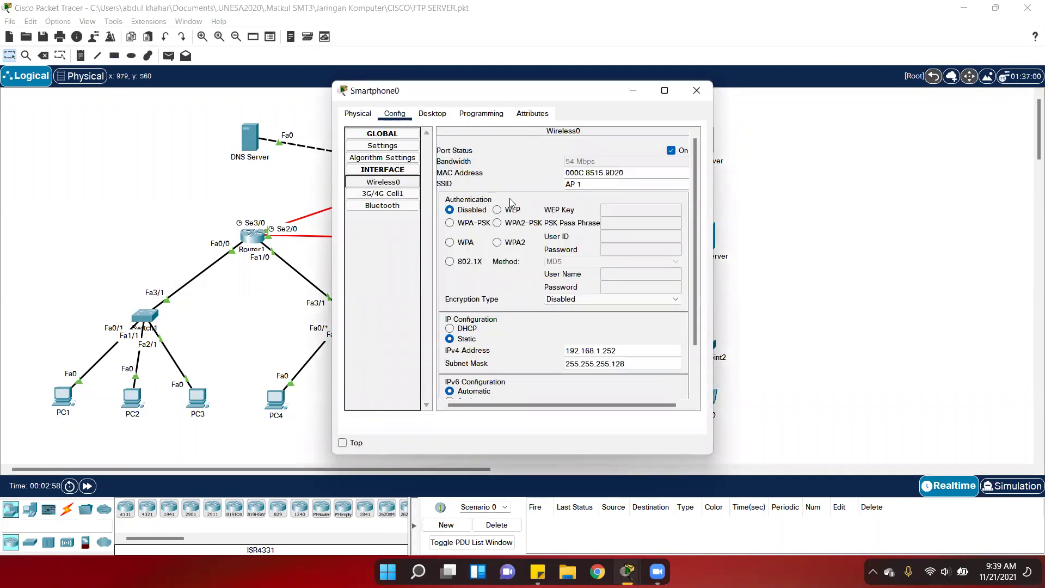
left_click(622, 183)
scroll(544, 278, "down", 2)
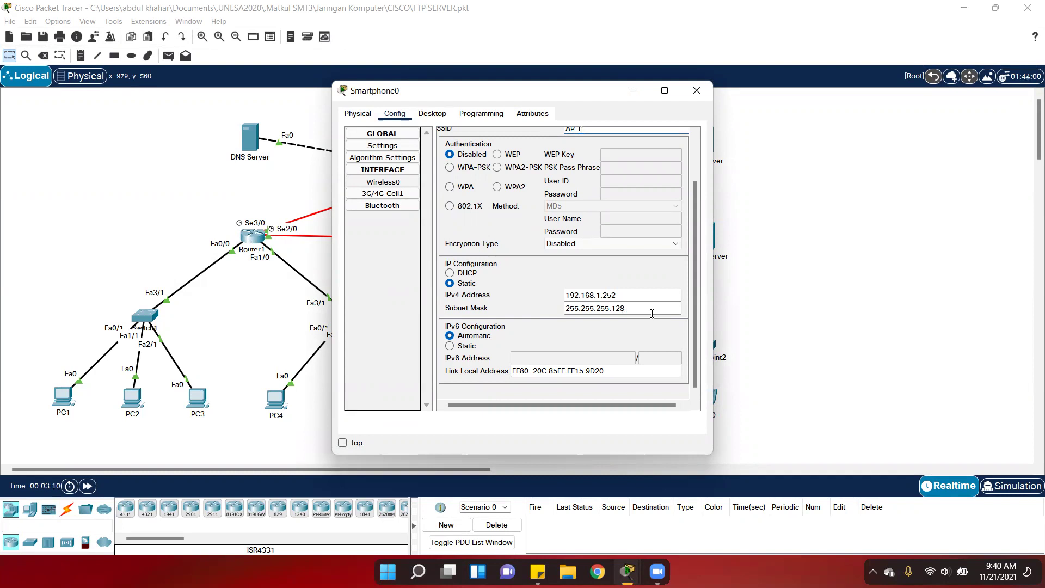
Check the default gateway and DNS server in Smartphone0's IP Configuration, and close the device window
left_click(431, 114)
left_click(367, 165)
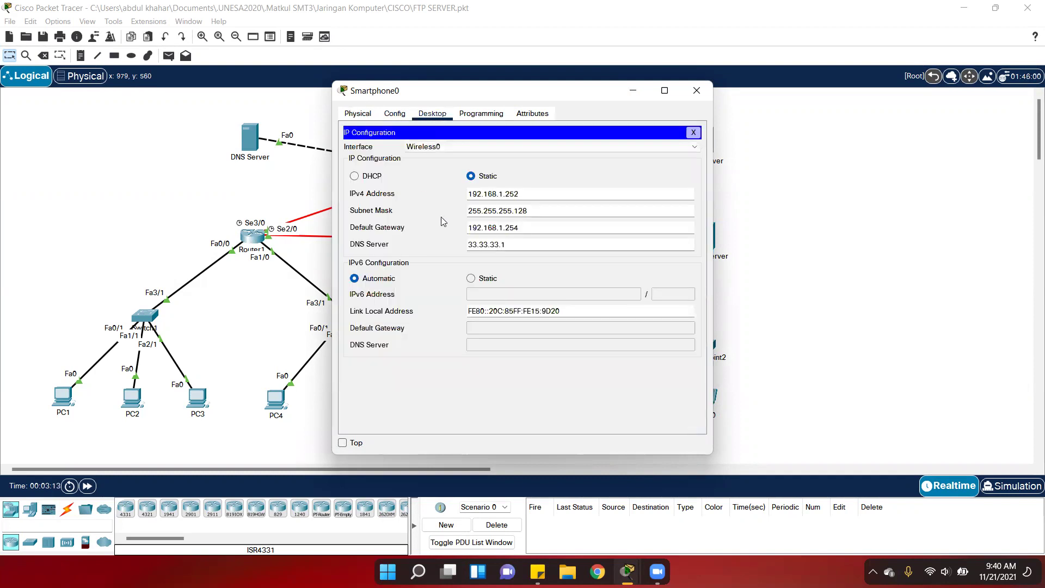
left_click_drag(534, 226, 466, 226)
left_click(536, 230)
left_click(521, 248)
left_click(684, 94)
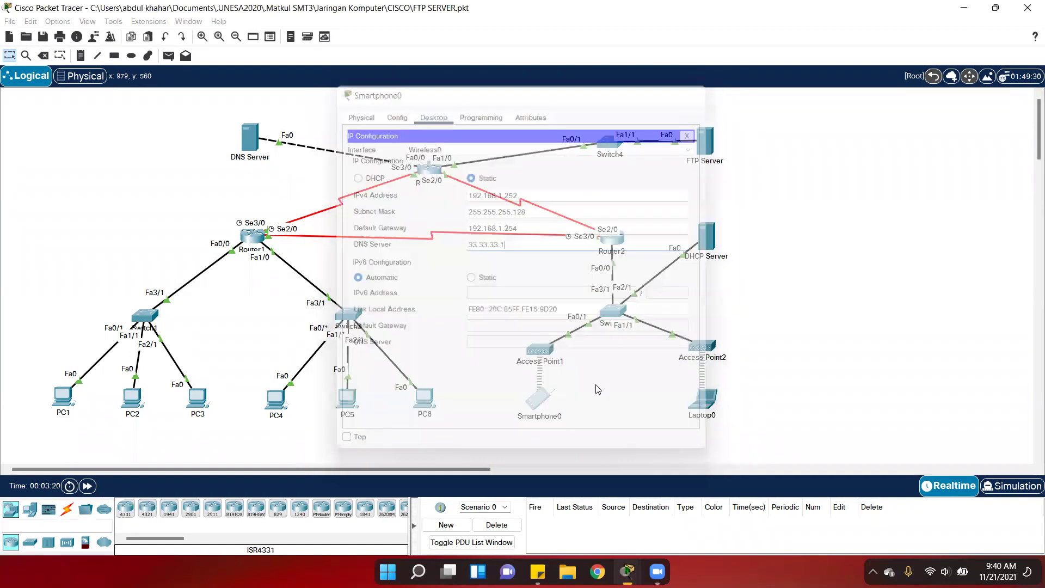
Inspect the installed wireless module and the power area in Laptop0's physical device view
left_click(701, 401)
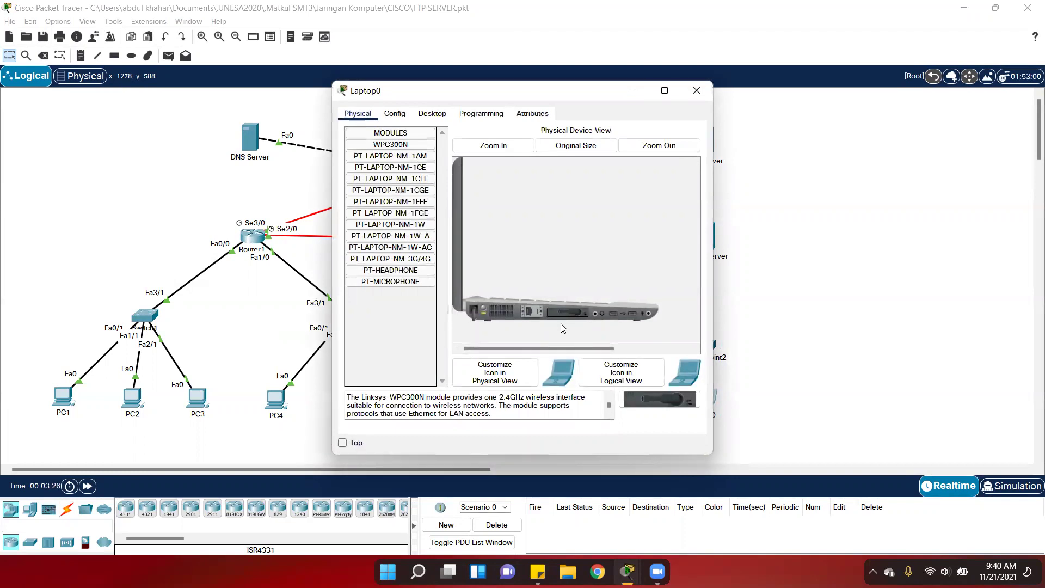
left_click_drag(569, 315, 568, 317)
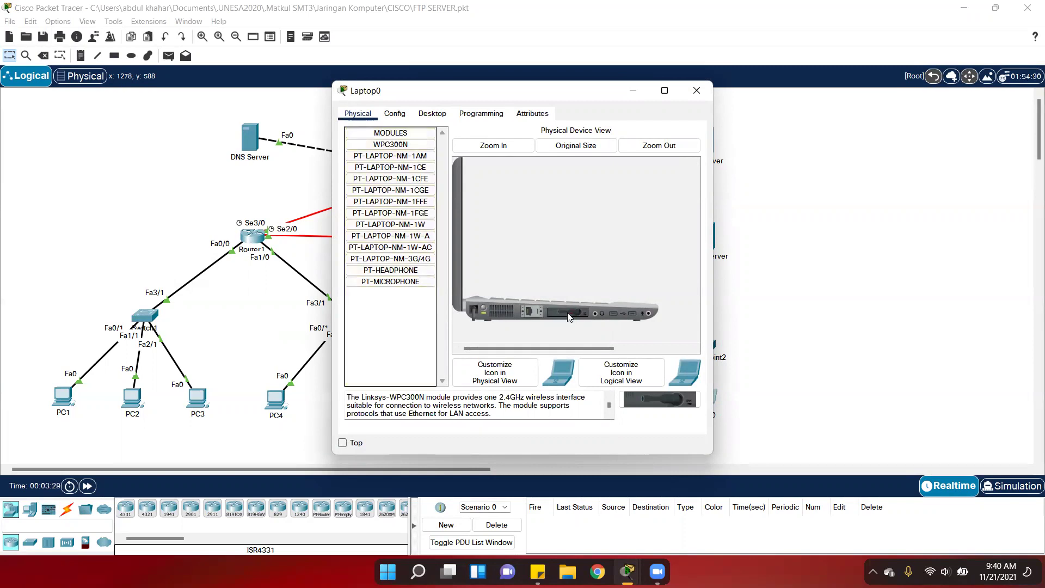
left_click(484, 311)
left_click_drag(567, 313, 577, 315)
Review Laptop0's Wireless0 interface settings, including the SSID, WPA2-PSK authentication and static IP addressing
left_click(395, 114)
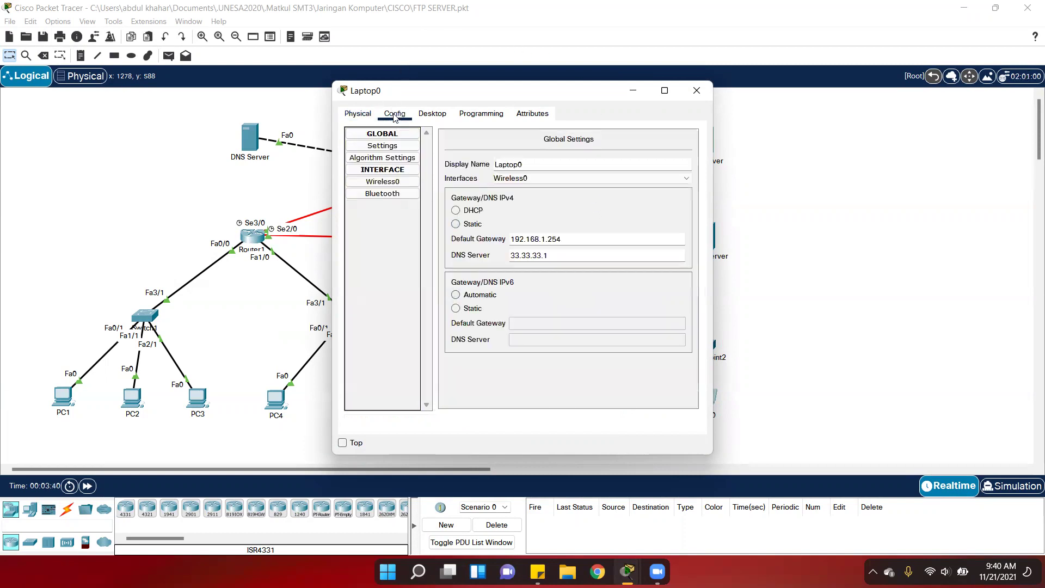
left_click(389, 182)
left_click(616, 184)
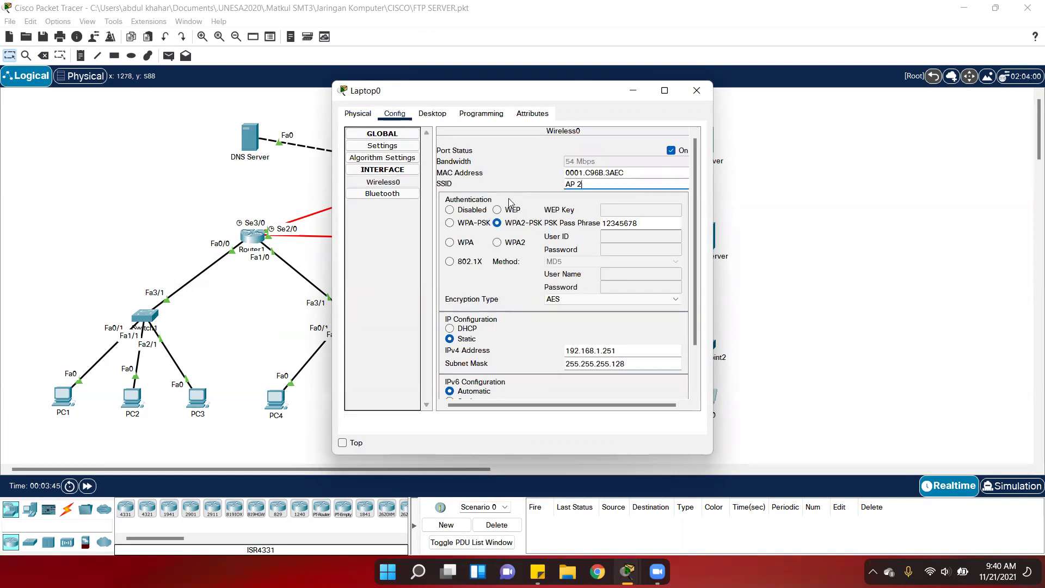
key("Tab")
left_click(648, 218)
scroll(481, 322, "down", 2)
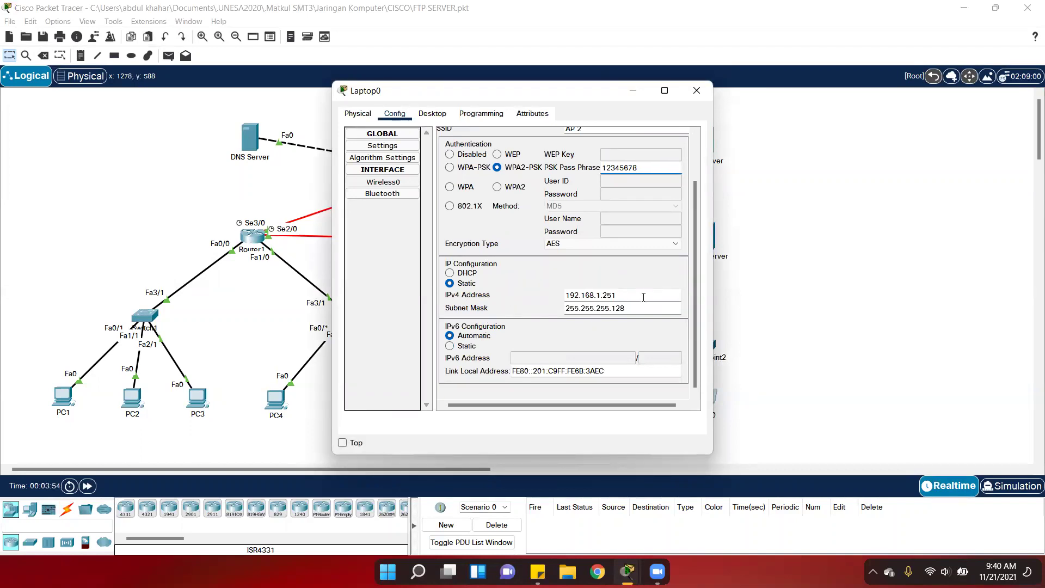
Check the default gateway and DNS server in Laptop0's IP Configuration, and close the device window
left_click(432, 114)
left_click(397, 153)
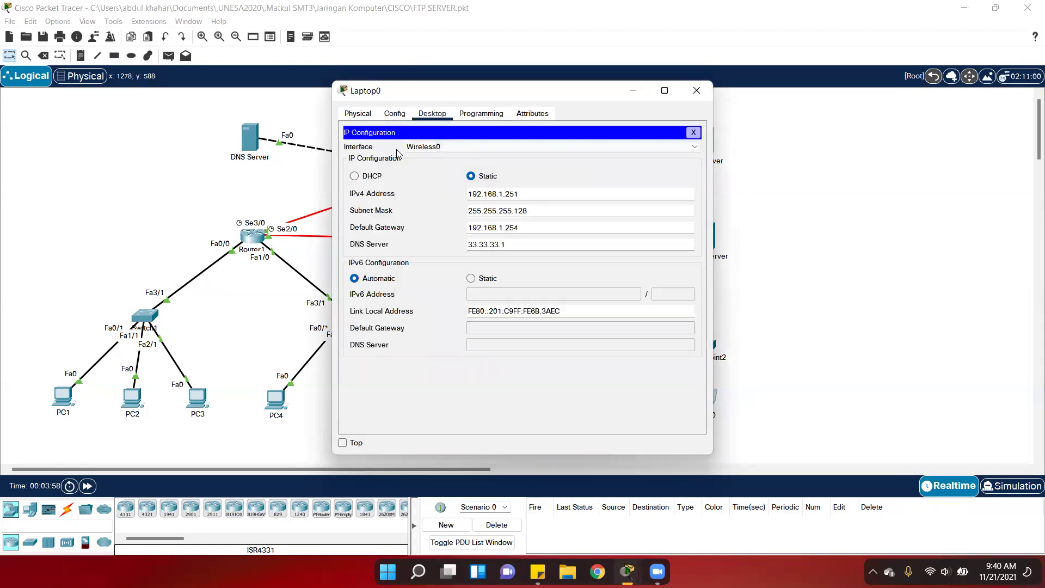
mouse_move(536, 226)
left_mouse_down()
mouse_move(521, 234)
mouse_move(544, 241)
left_mouse_up()
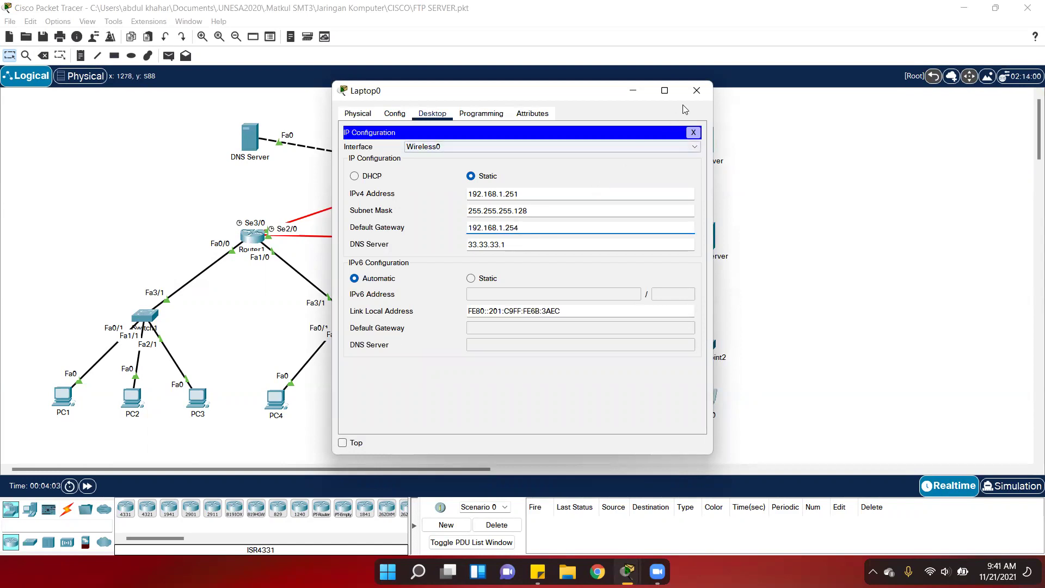
left_click(694, 92)
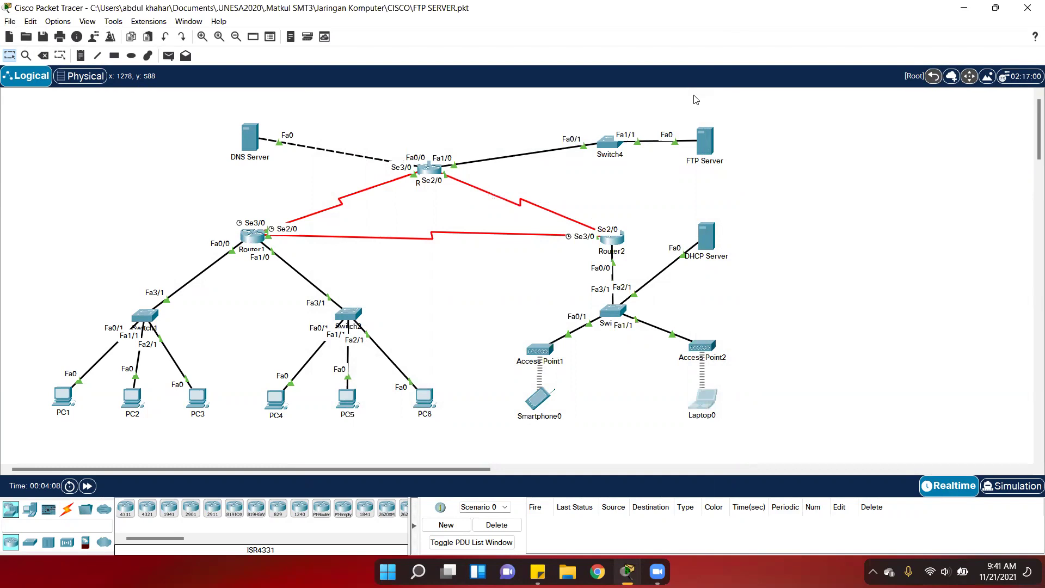
Review PC1's global and FastEthernet0 settings and check the addresses in its IP Configuration
left_click(60, 399)
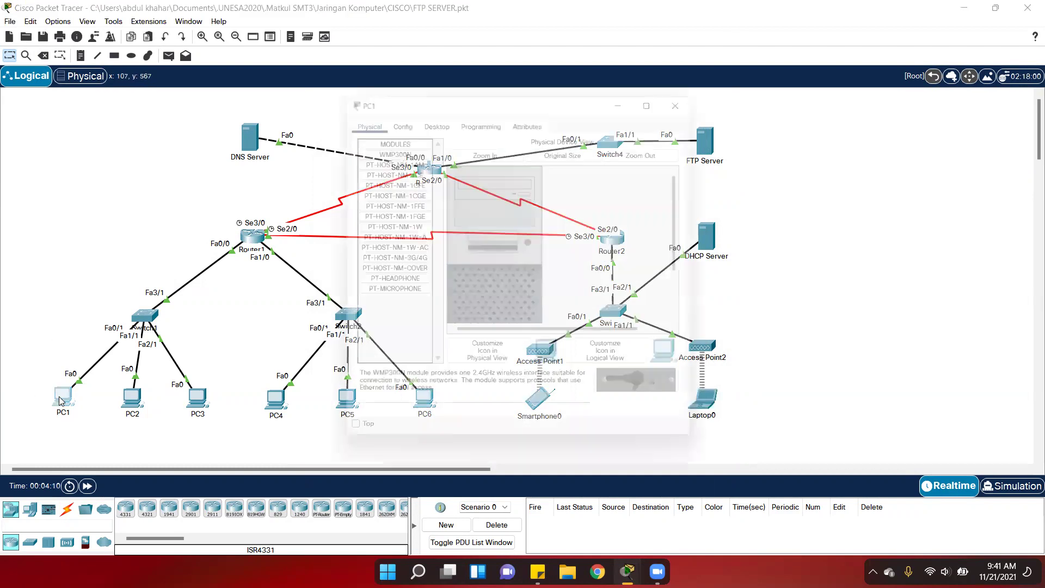
left_click(394, 114)
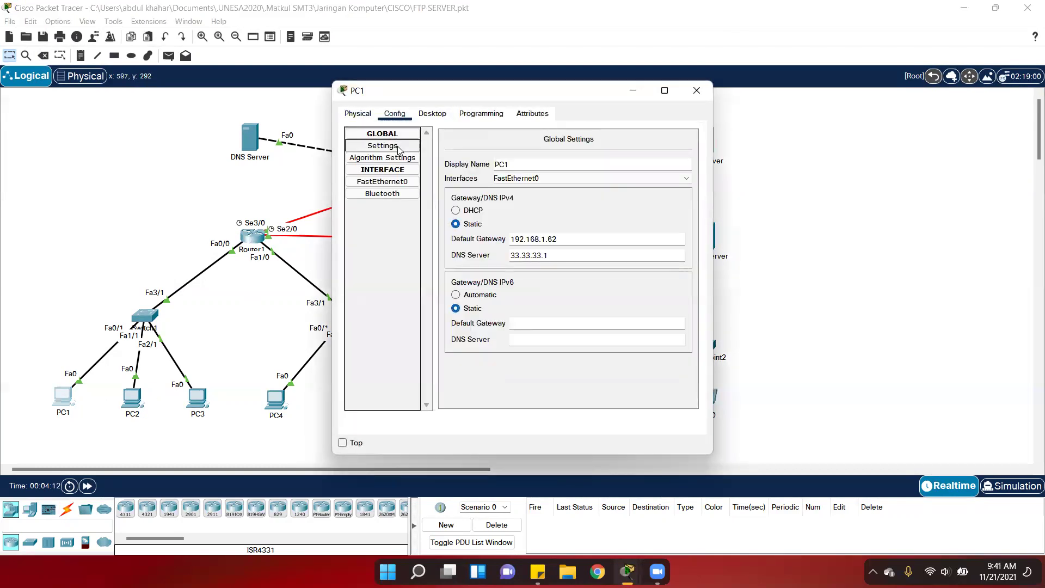
left_click(387, 181)
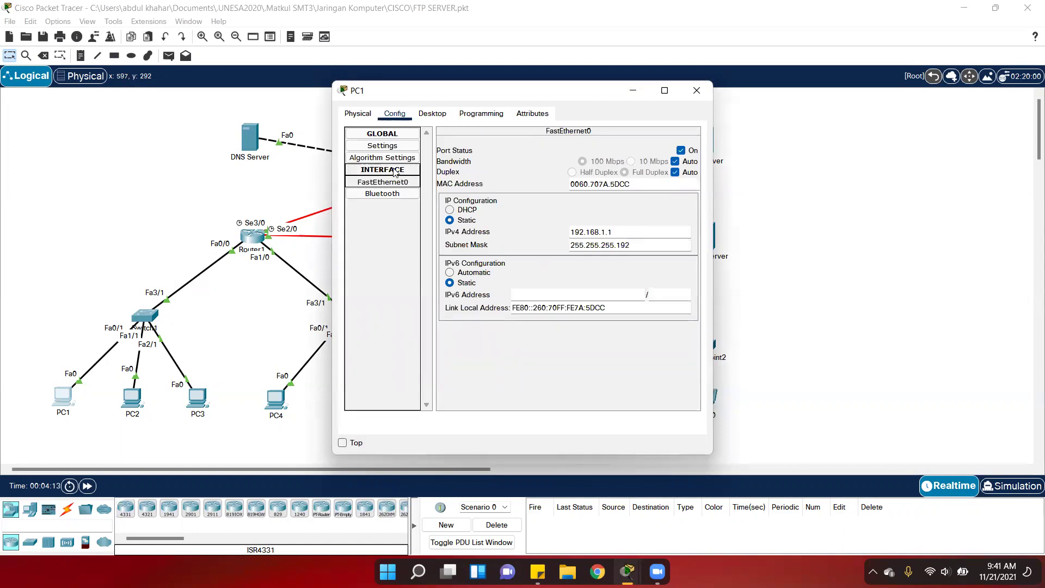
left_click(432, 113)
left_click(394, 152)
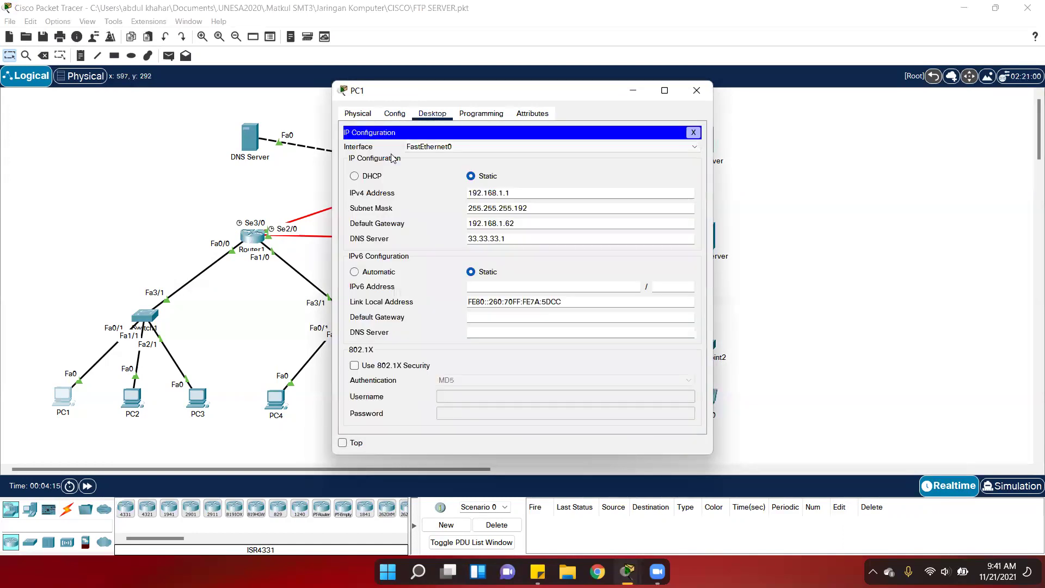
left_click(520, 190)
left_click(543, 212)
left_click(696, 90)
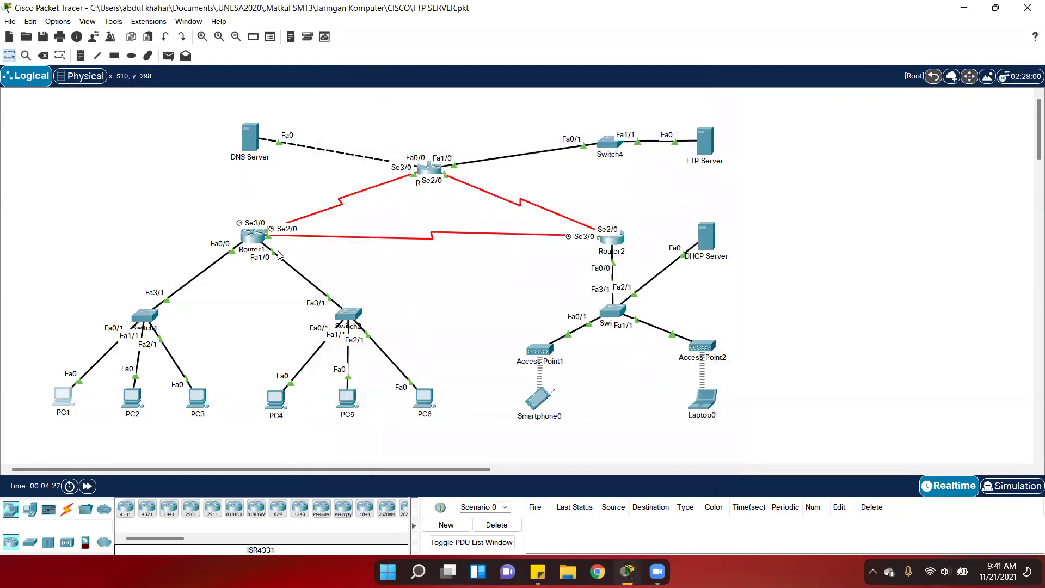
Check PC2's IPv4 address, subnet mask and default gateway in its IP Configuration, and close the device window
left_click(132, 398)
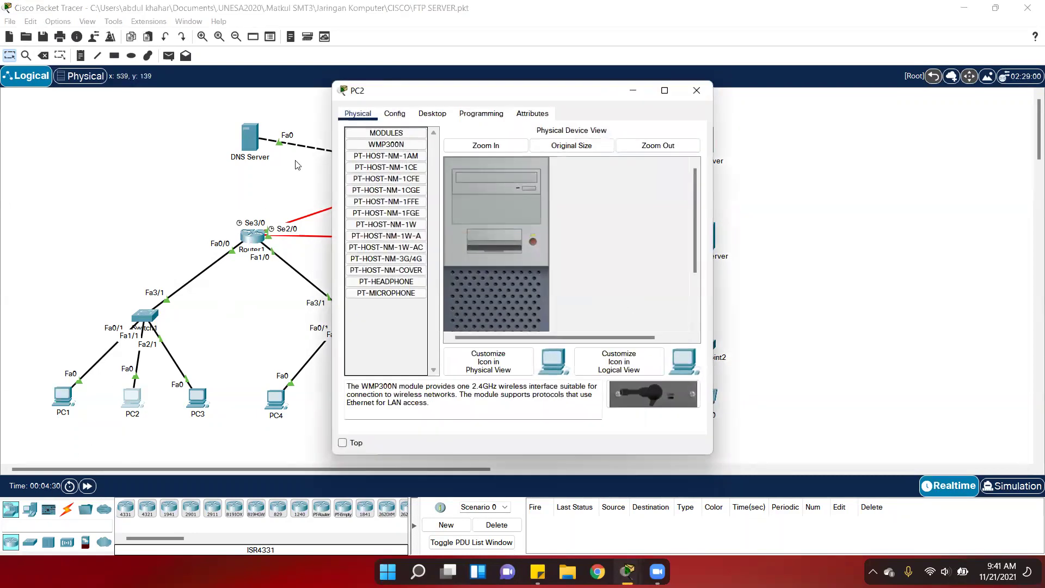
left_click(394, 114)
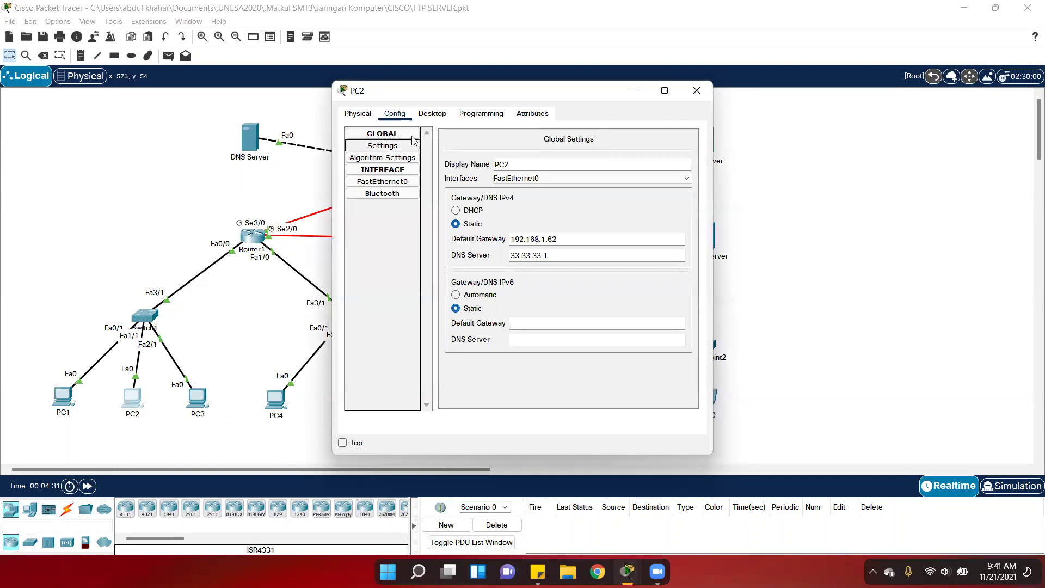
left_click(432, 113)
left_click(356, 170)
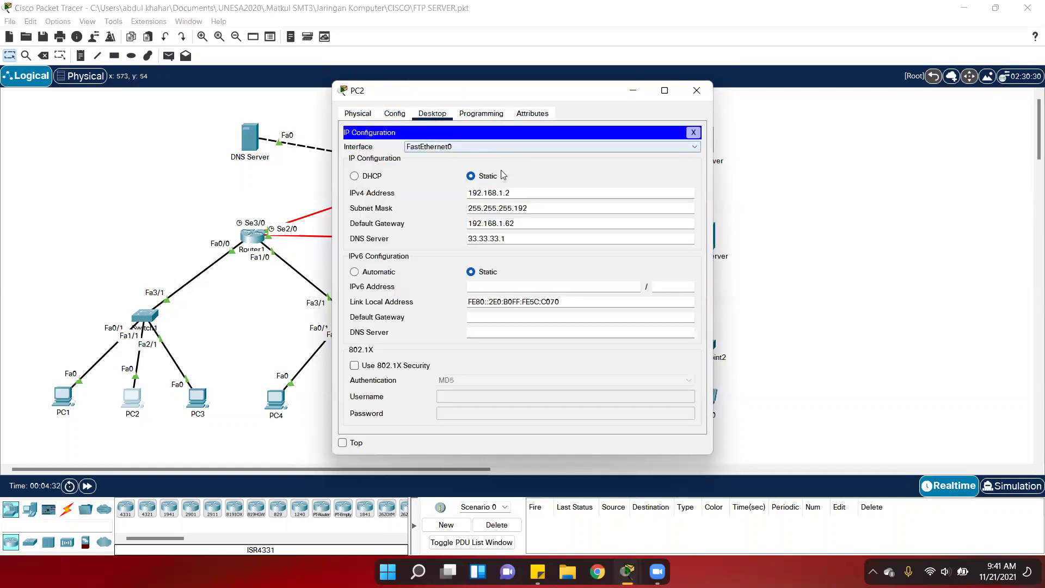
left_click(518, 192)
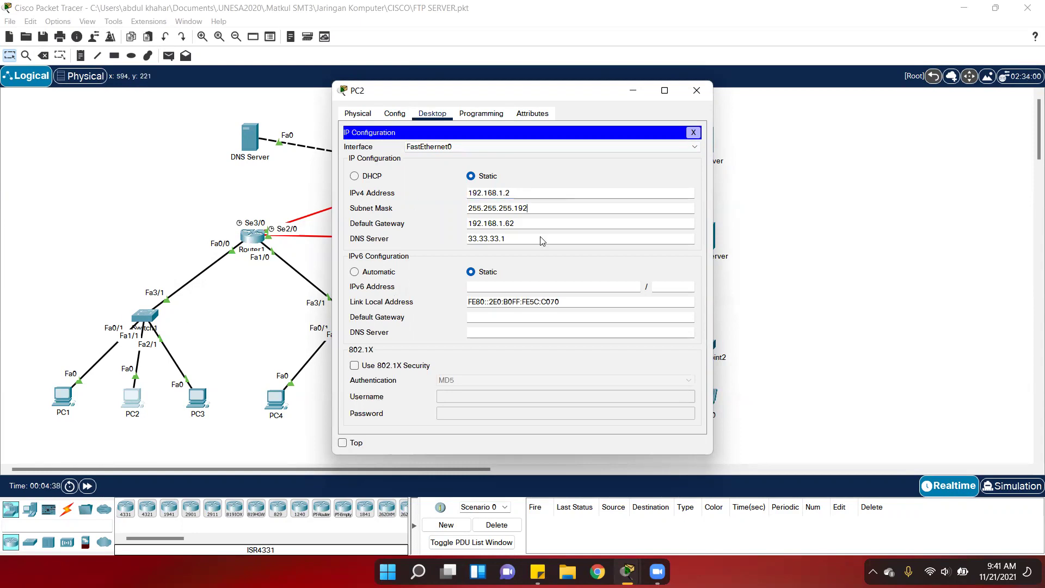
left_click(501, 226)
double_click(518, 223)
left_click(696, 91)
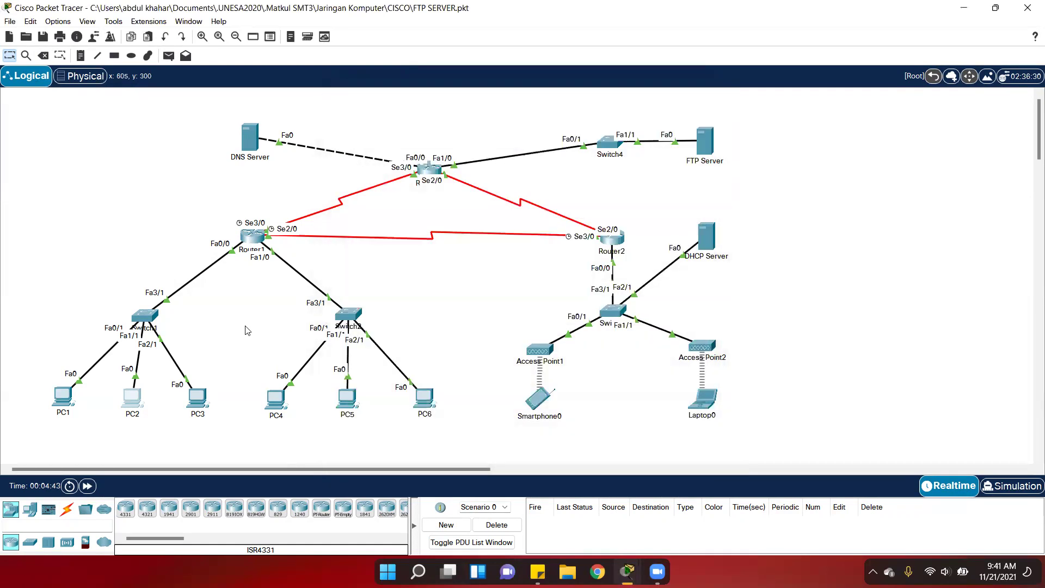
Check the static addressing in PC3's IP Configuration, and close the device window
left_click(194, 399)
left_click(430, 113)
left_click(391, 153)
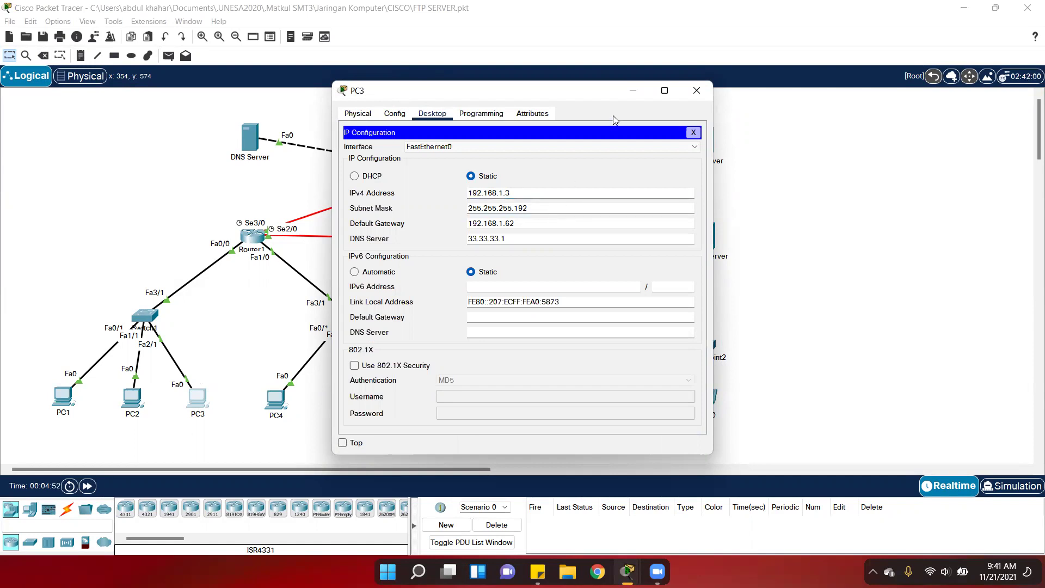
left_click(696, 91)
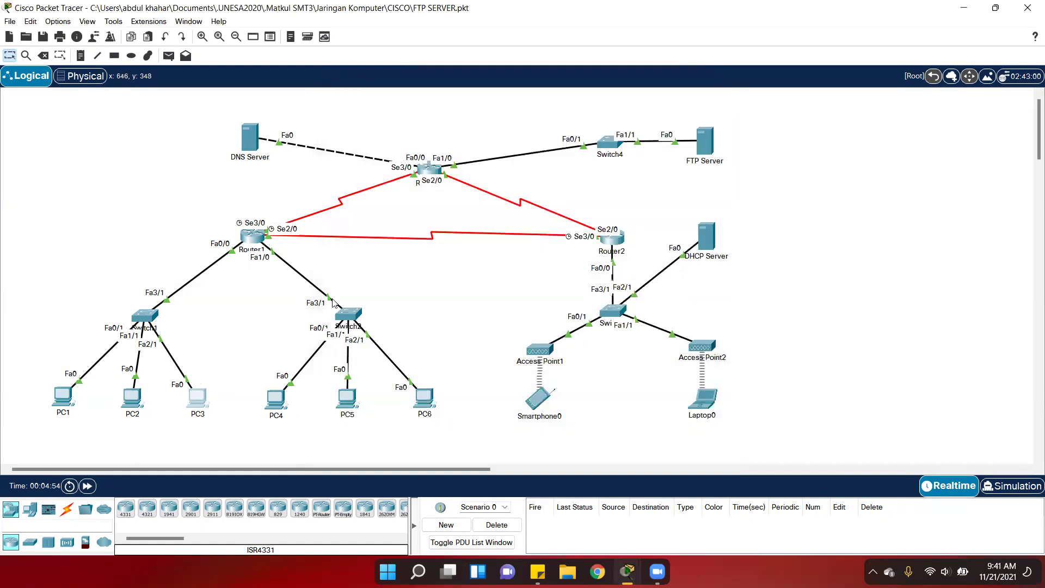
Check PC4's IPv4 address, subnet mask and gateway in its IP Configuration, and close the device window
left_click(275, 400)
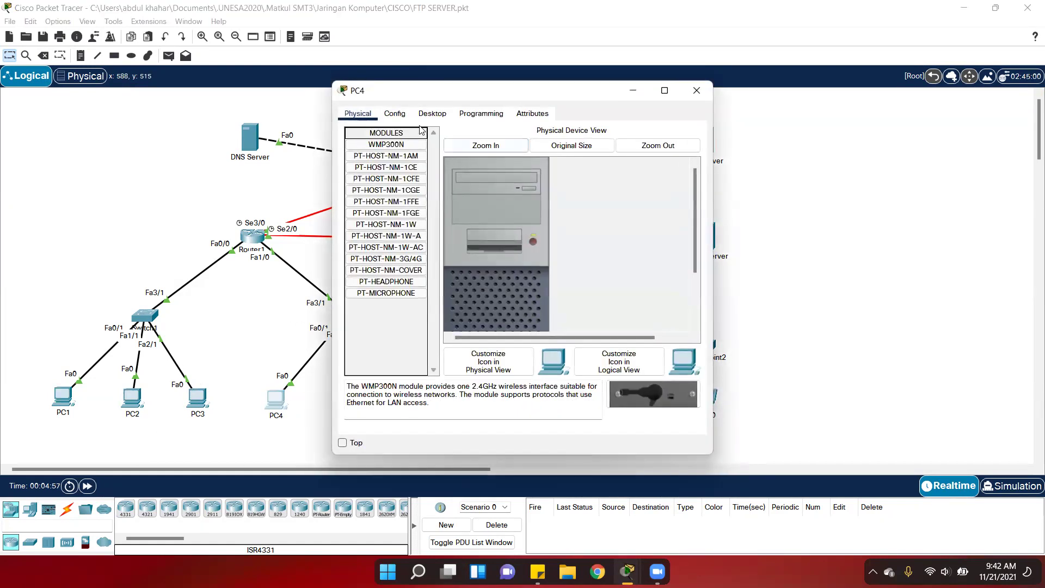
left_click(432, 113)
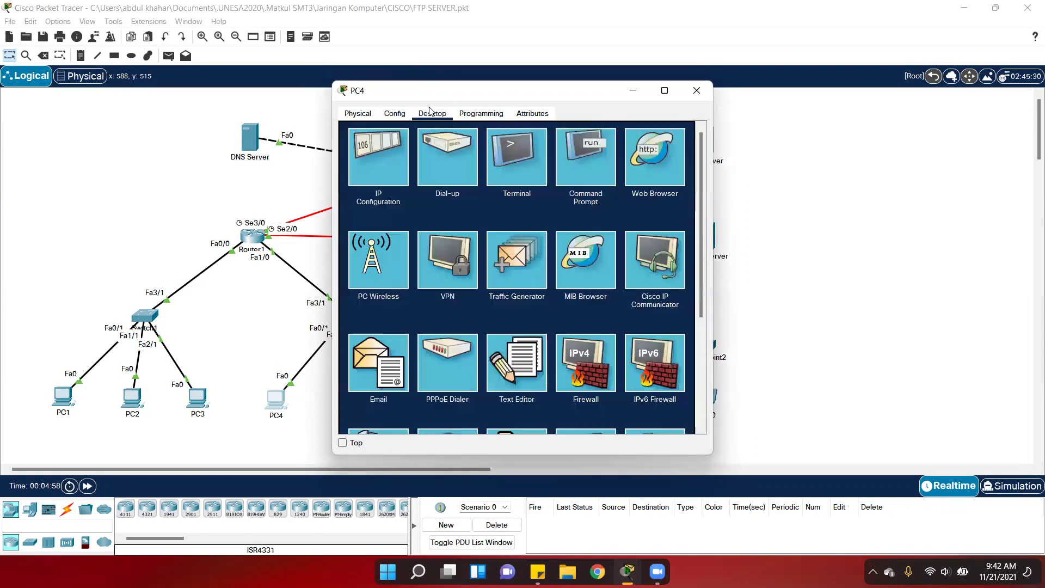
left_click(387, 184)
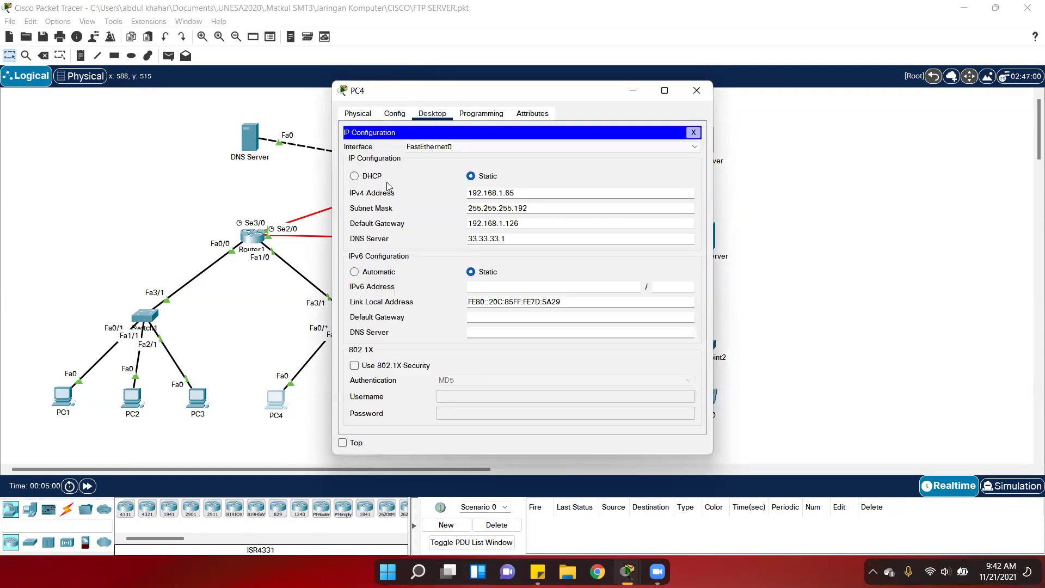
left_click(544, 209)
left_click(696, 91)
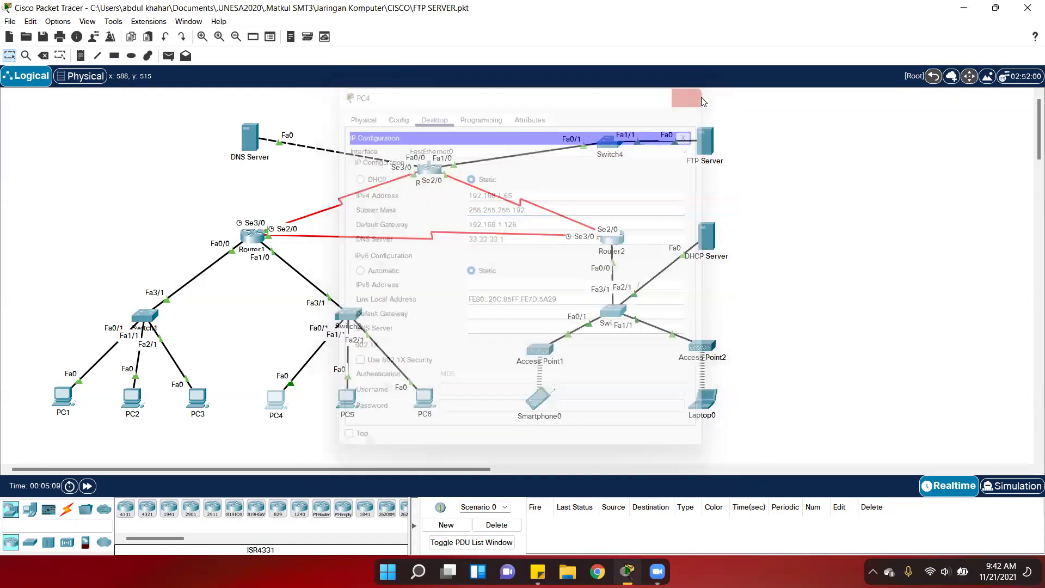
Check PC5's static IPv4 address, subnet mask, default gateway and DNS server in its IP Configuration, and close the device window
left_click(346, 397)
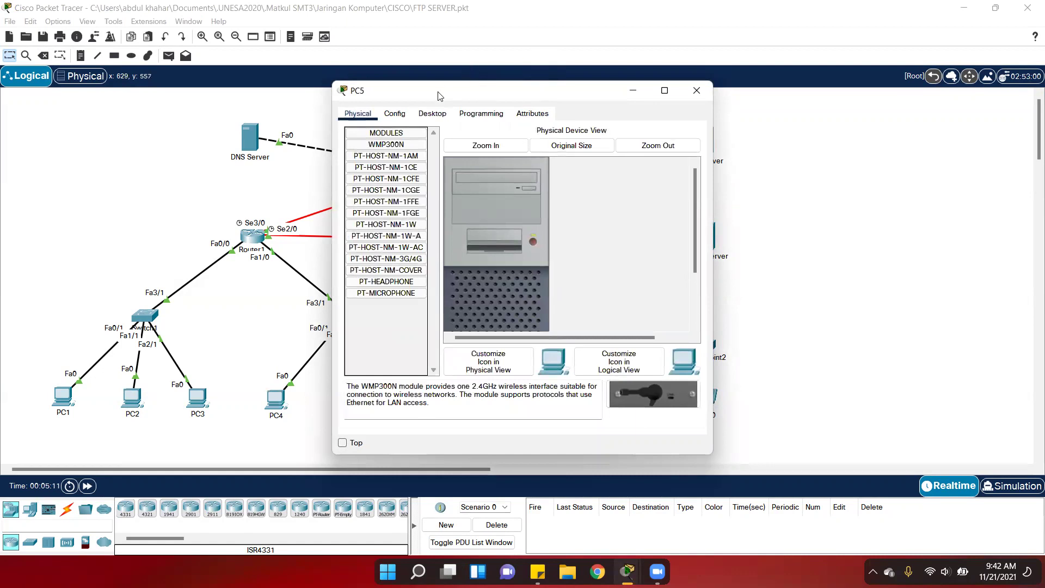
left_click(427, 115)
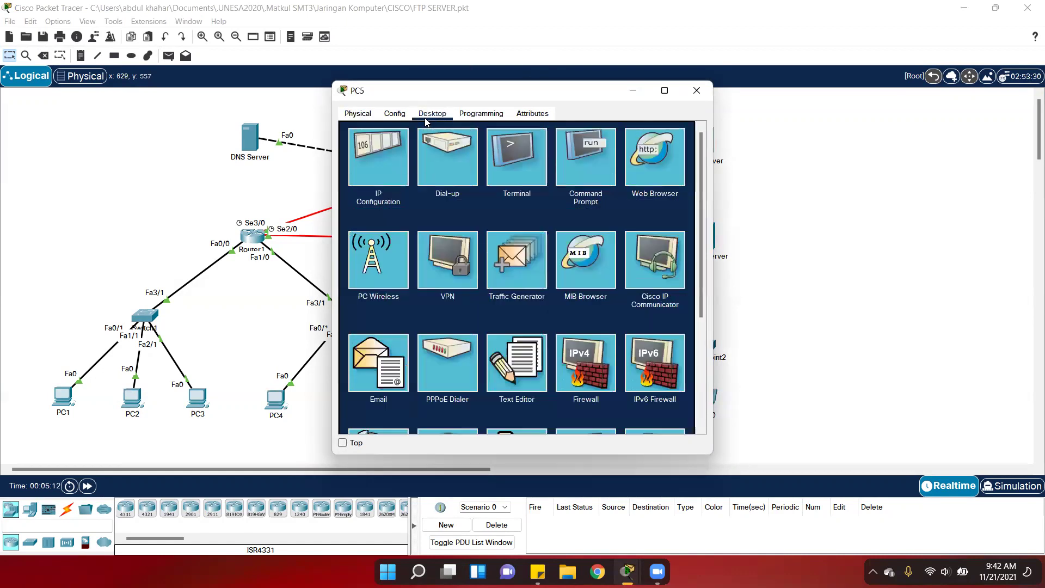
left_click(383, 154)
key("Tab")
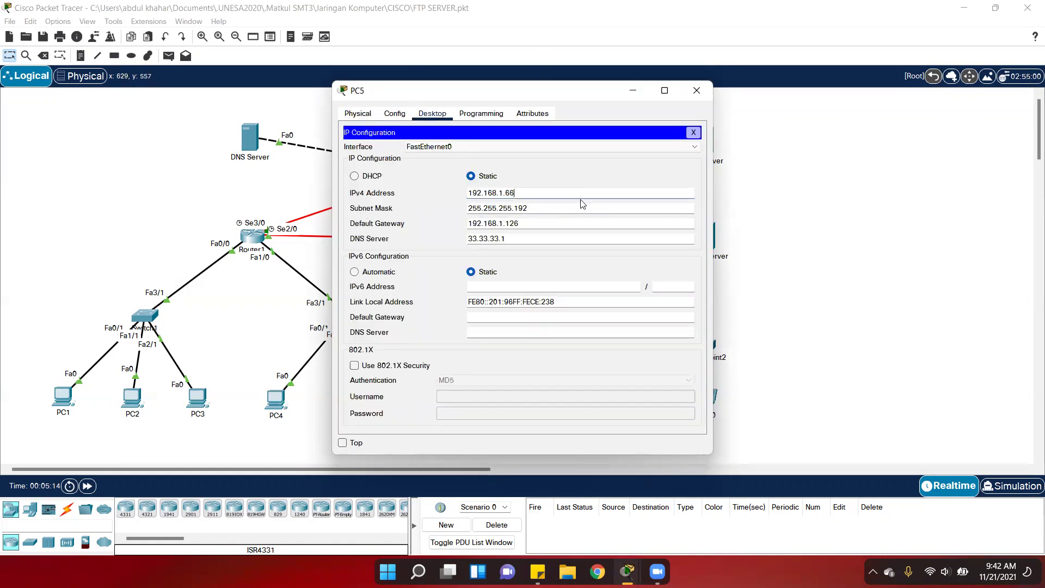
left_click(527, 223)
left_click(538, 243)
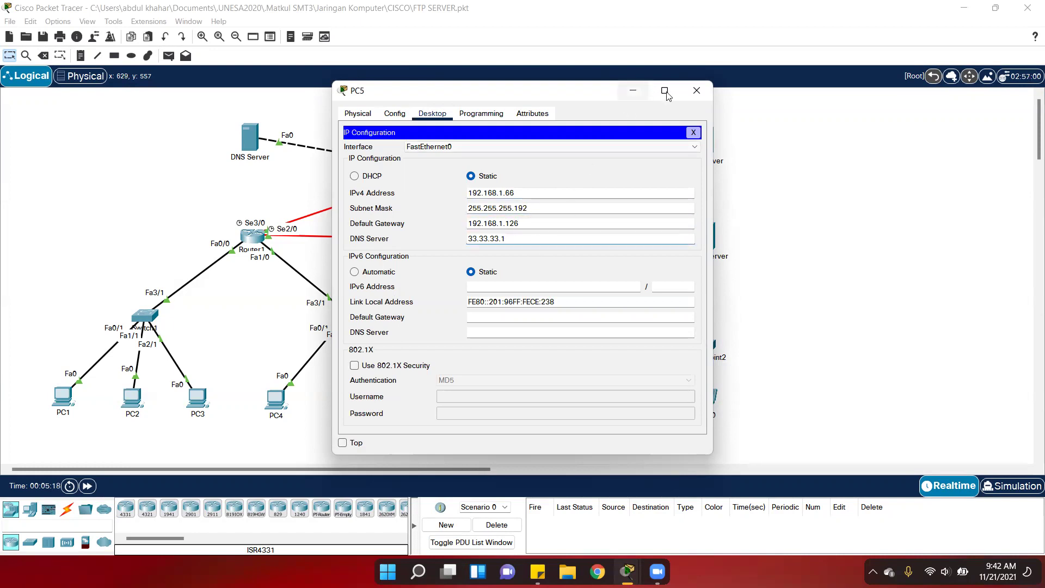
left_click(703, 95)
Check PC6's static IPv4 address, subnet mask and default gateway in its IP Configuration, and close the device window
left_click(424, 396)
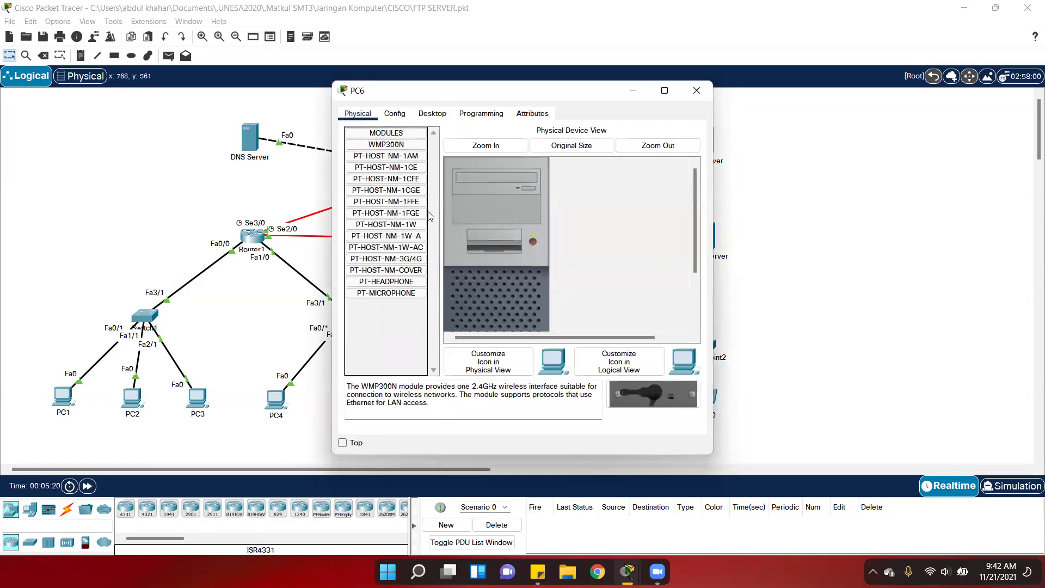
left_click(432, 113)
left_click(399, 147)
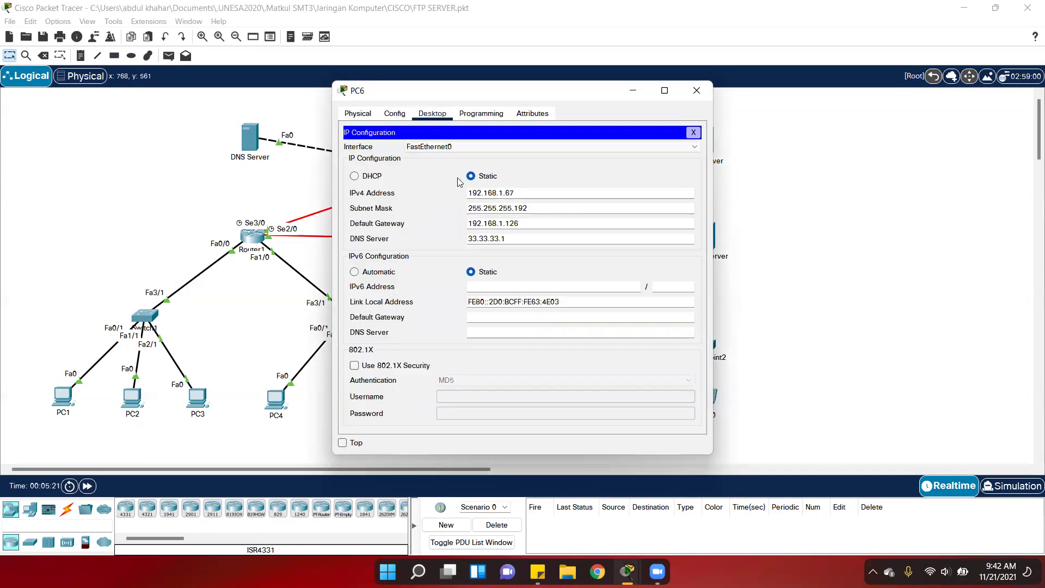
left_click(551, 191)
left_click(543, 208)
left_click_drag(498, 223, 525, 222)
left_click(542, 227)
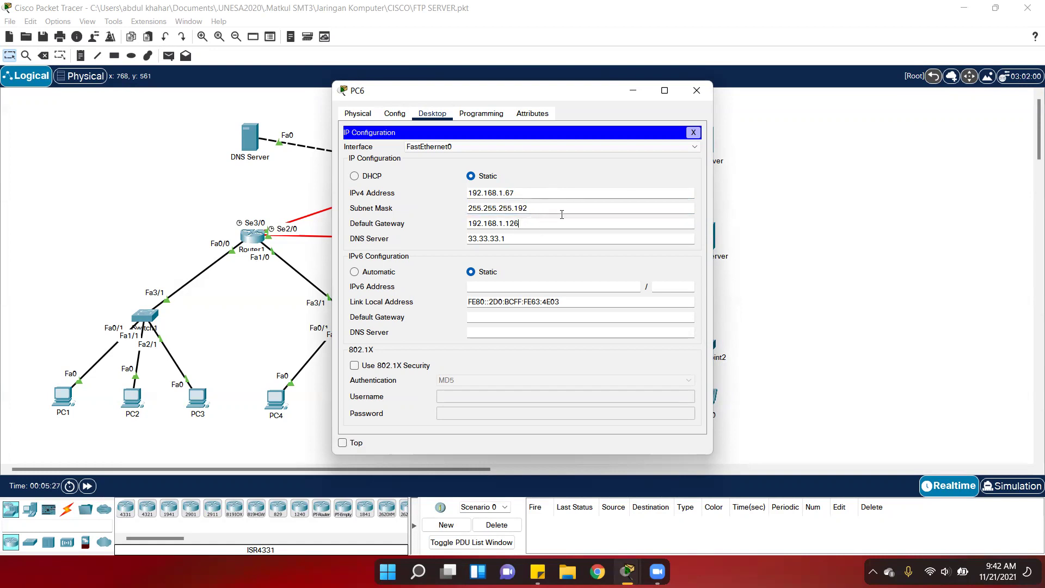
left_click(686, 98)
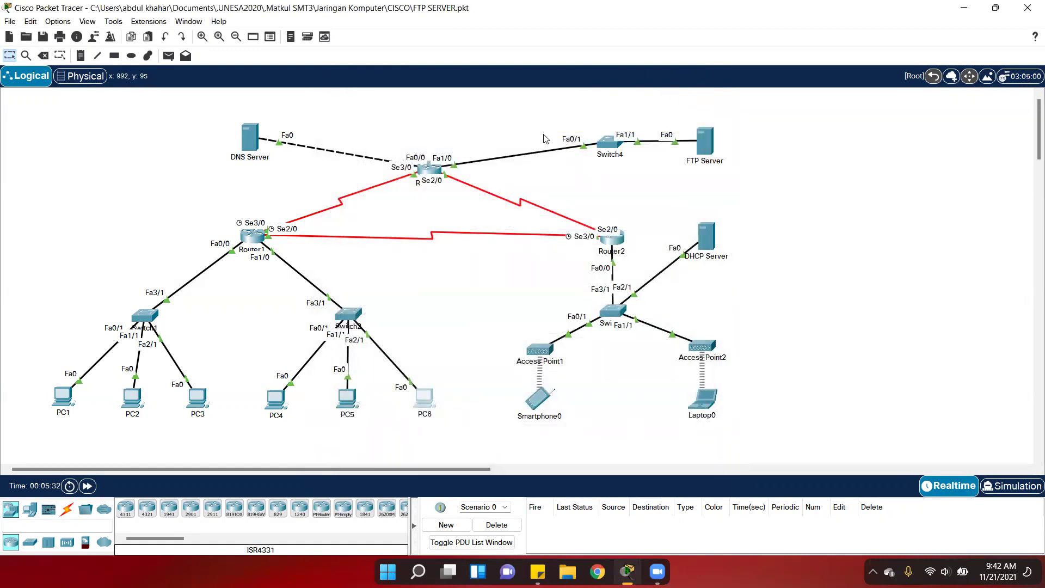
Review the DHCP Server's global gateway and DNS settings and its list of services
left_click(705, 236)
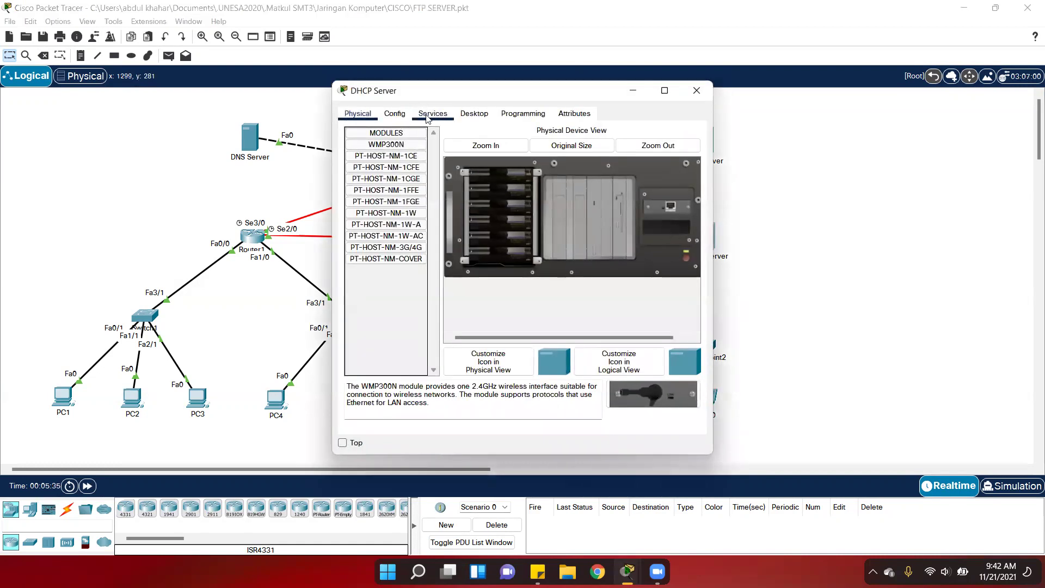
left_click(387, 116)
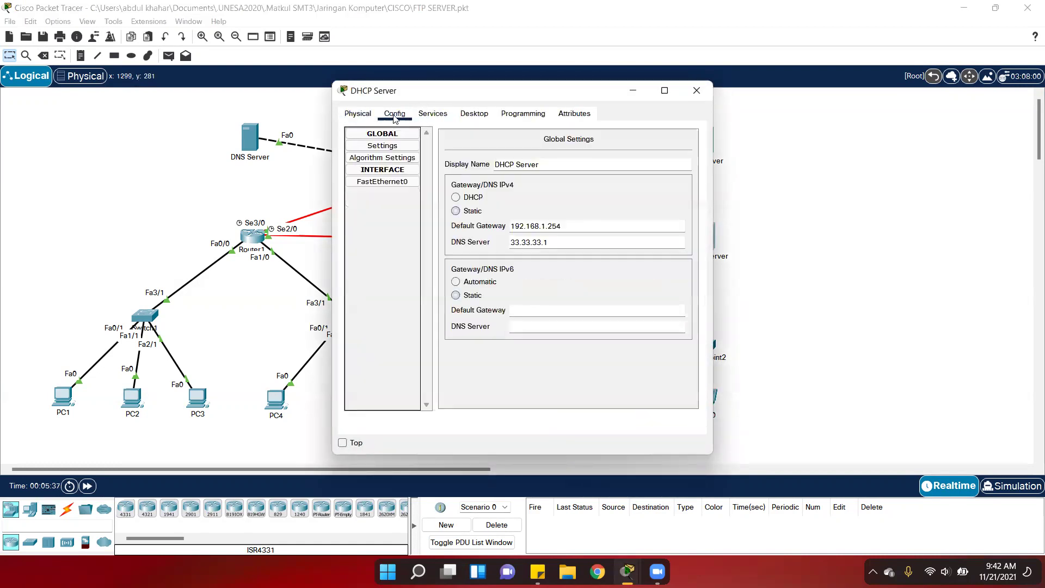
left_click(430, 116)
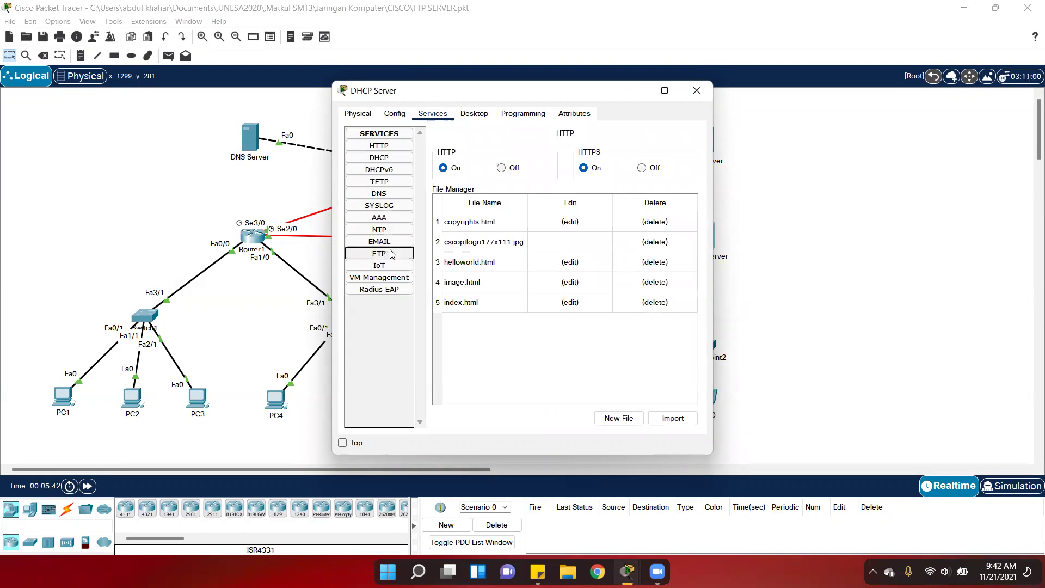
Check the DHCP Server's IPv4 address, subnet mask, default gateway and DNS server in its IP Configuration, and close the device window
left_click(395, 113)
left_click(473, 113)
left_click(396, 142)
left_click(534, 177)
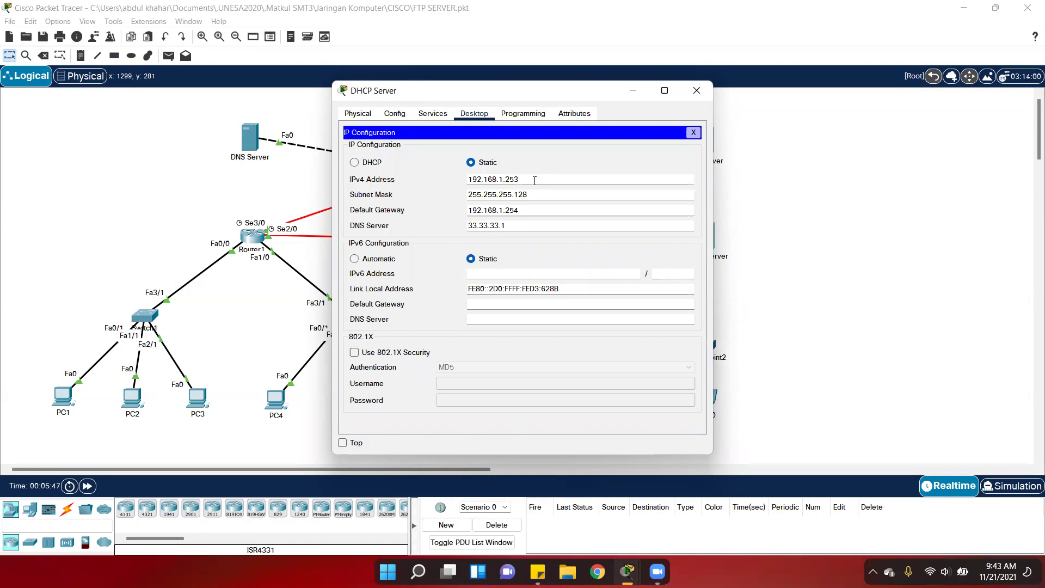
left_click(541, 196)
left_click(558, 212)
left_click(549, 224)
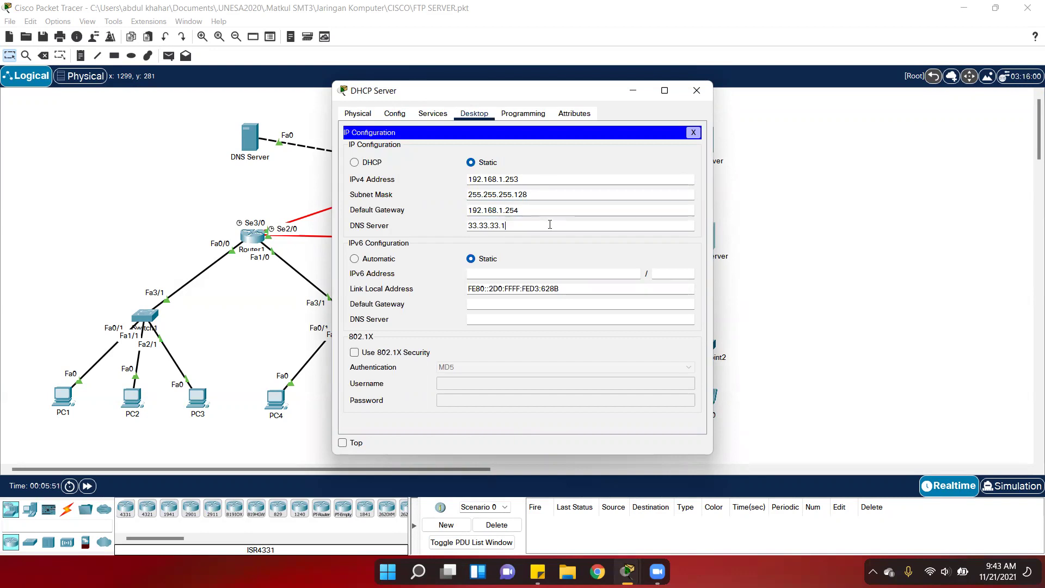
left_click(693, 94)
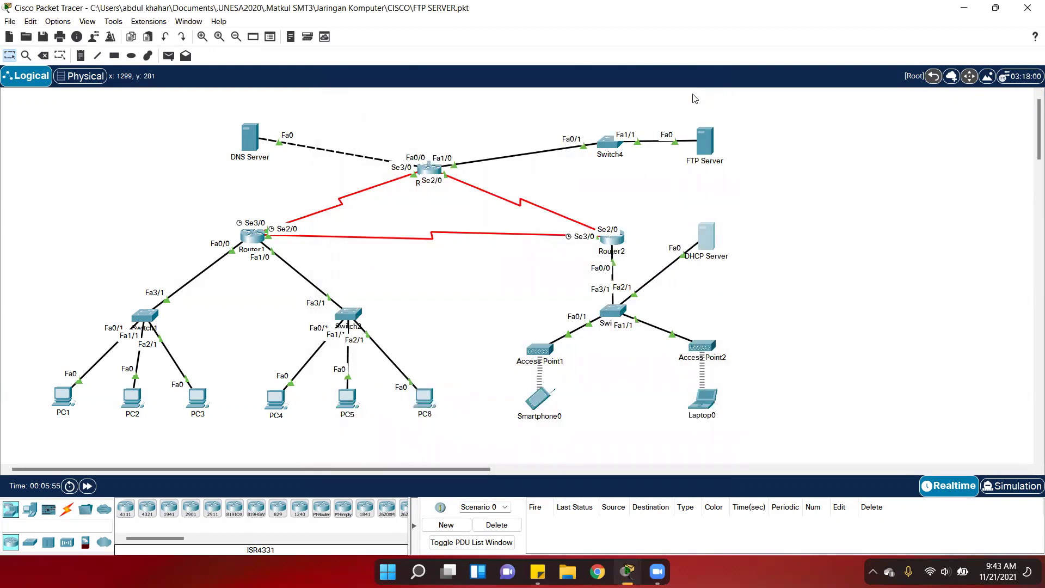
Check the DNS Server's IPv4 address and subnet mask in its IP Configuration, and close the device window
left_click(248, 143)
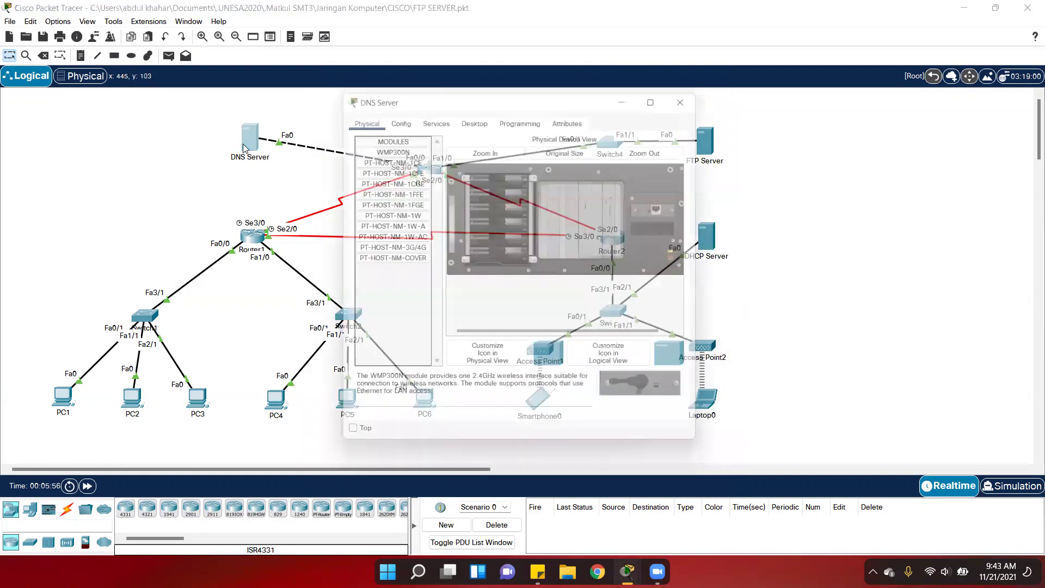
left_click(433, 113)
left_click(474, 113)
left_click(397, 145)
mouse_move(506, 179)
left_mouse_down()
mouse_move(466, 180)
mouse_move(525, 179)
left_mouse_up()
left_click(468, 180)
left_click(524, 180)
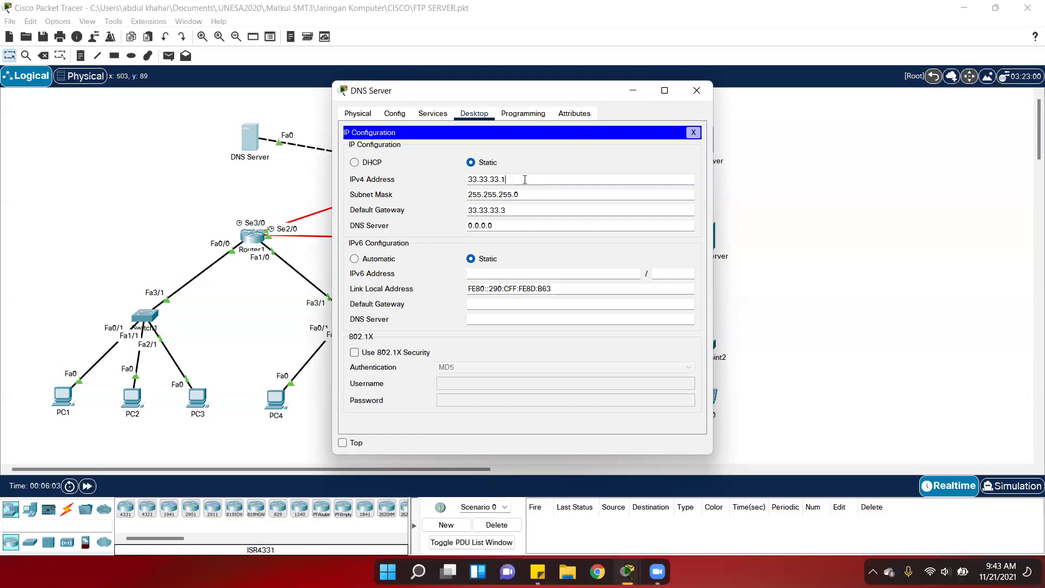
left_click(541, 195)
left_click(696, 91)
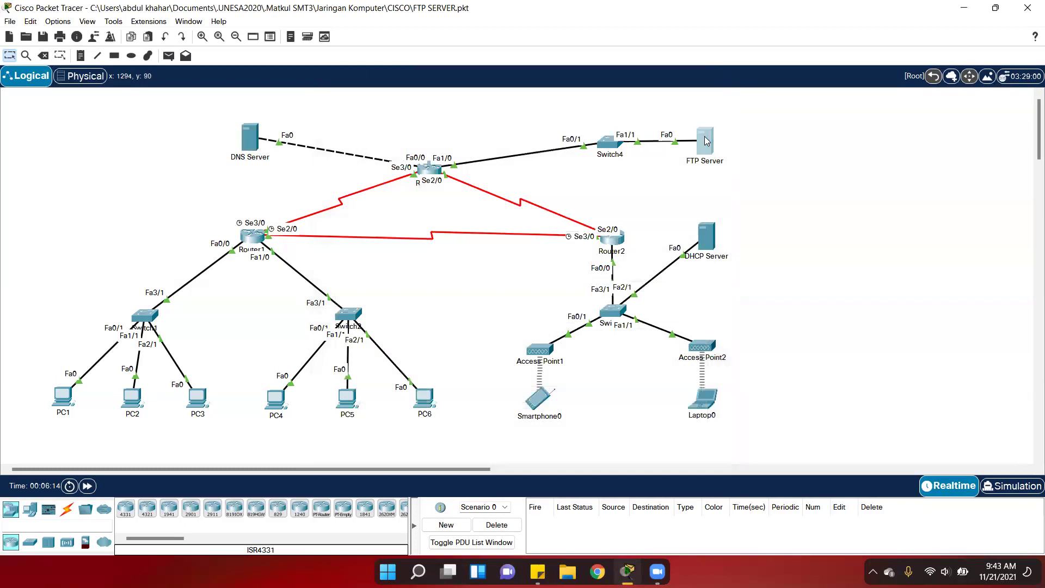
Check the FTP Server's static addressing in its IP Configuration, and close the device window
left_click(705, 140)
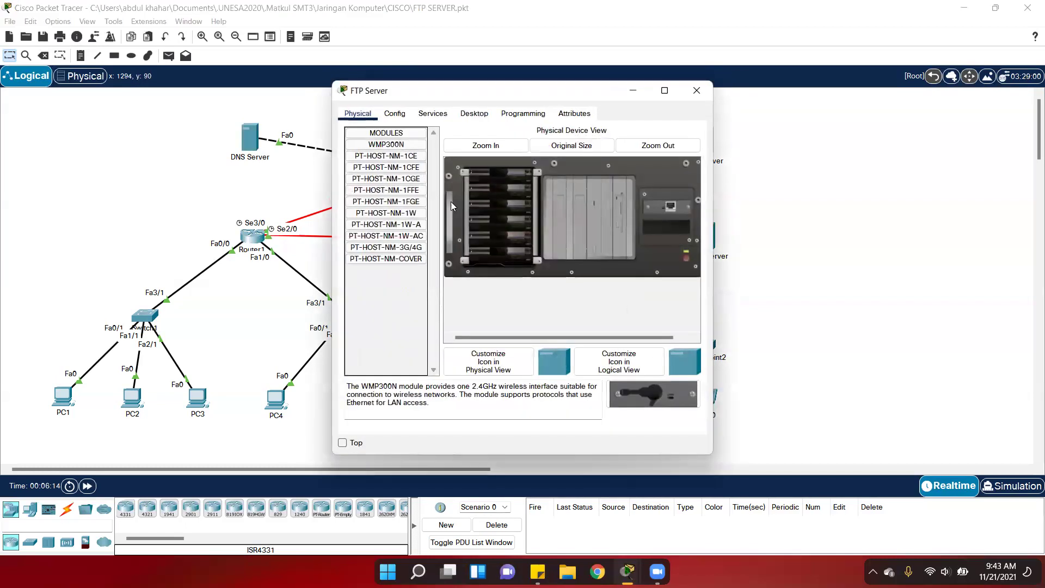
left_click(469, 114)
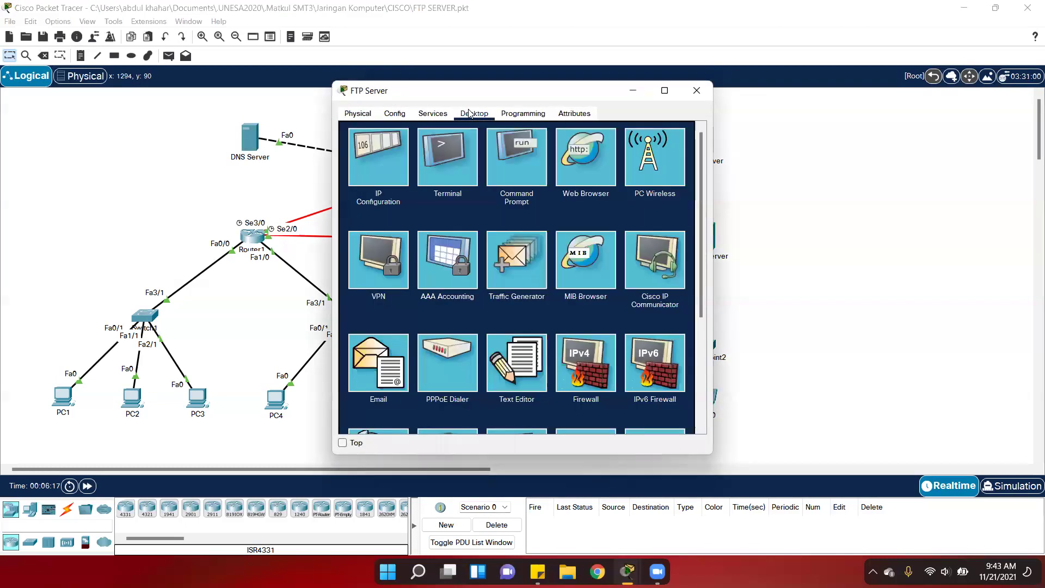
left_click(383, 158)
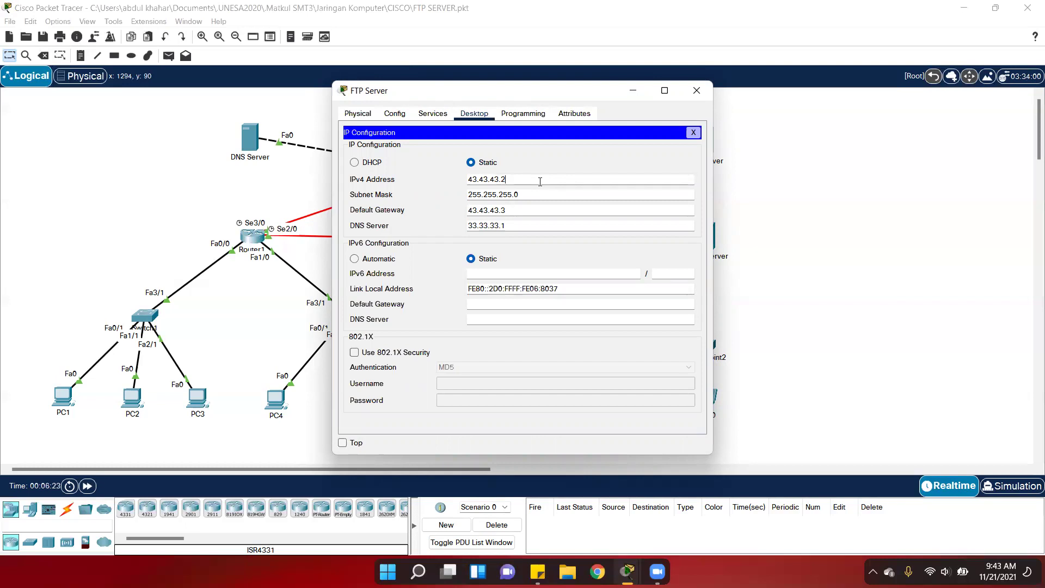
left_click(702, 97)
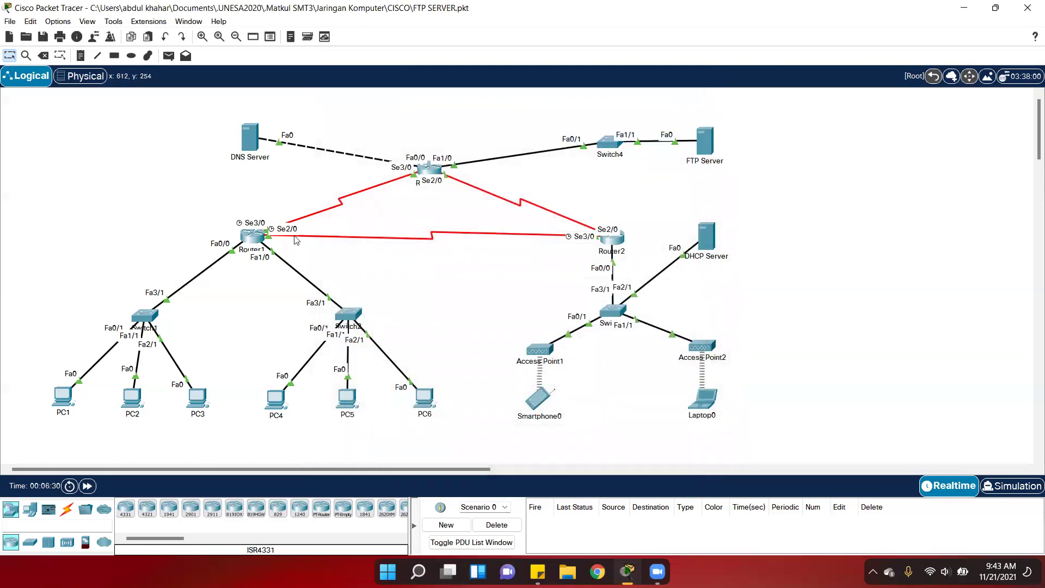
Check the IPv4 address and subnet mask of Router1's FastEthernet0/0 and FastEthernet1/0 interfaces
left_click(247, 243)
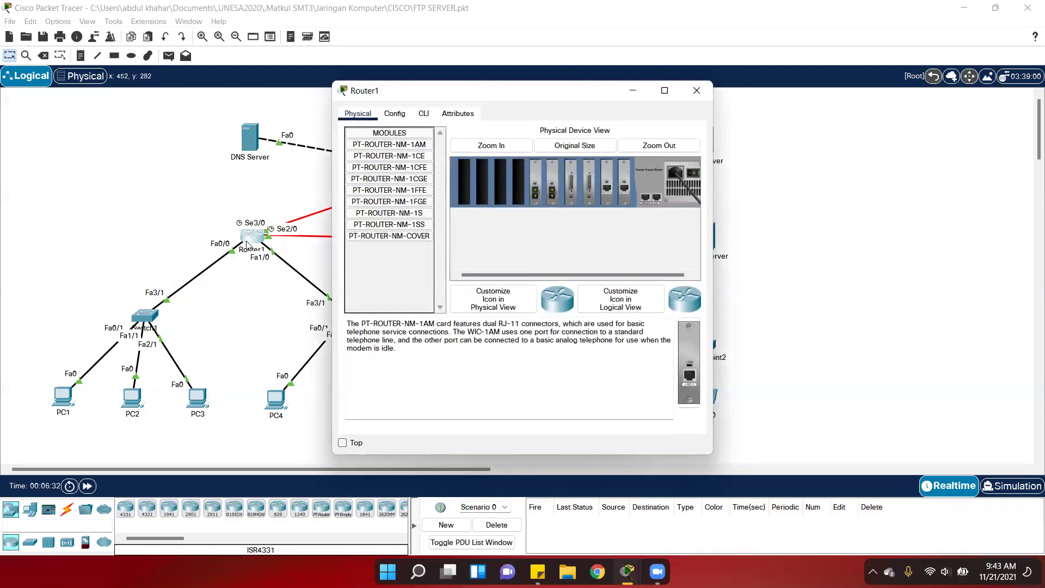
left_click(395, 114)
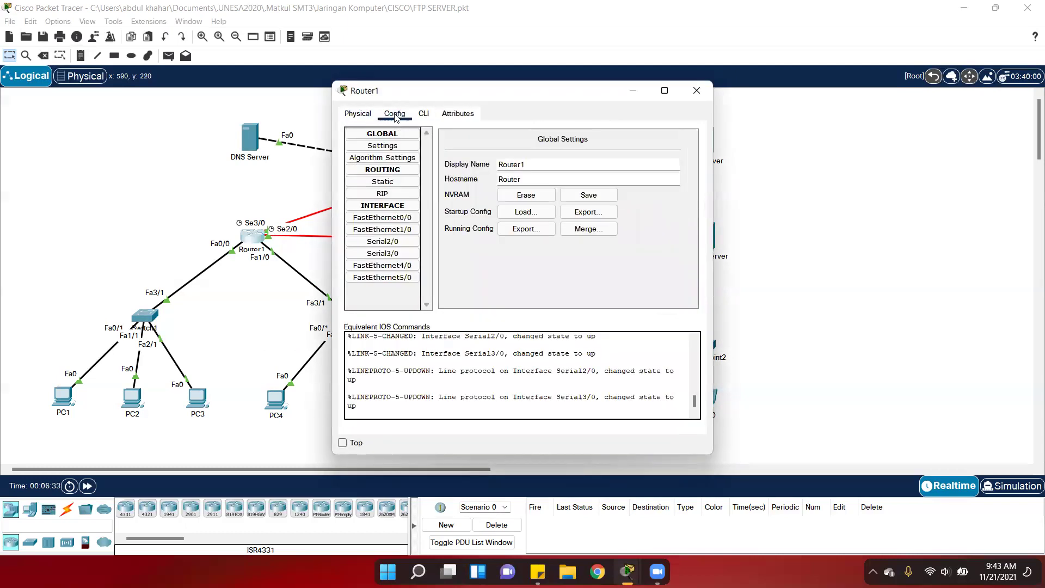
left_click(406, 220)
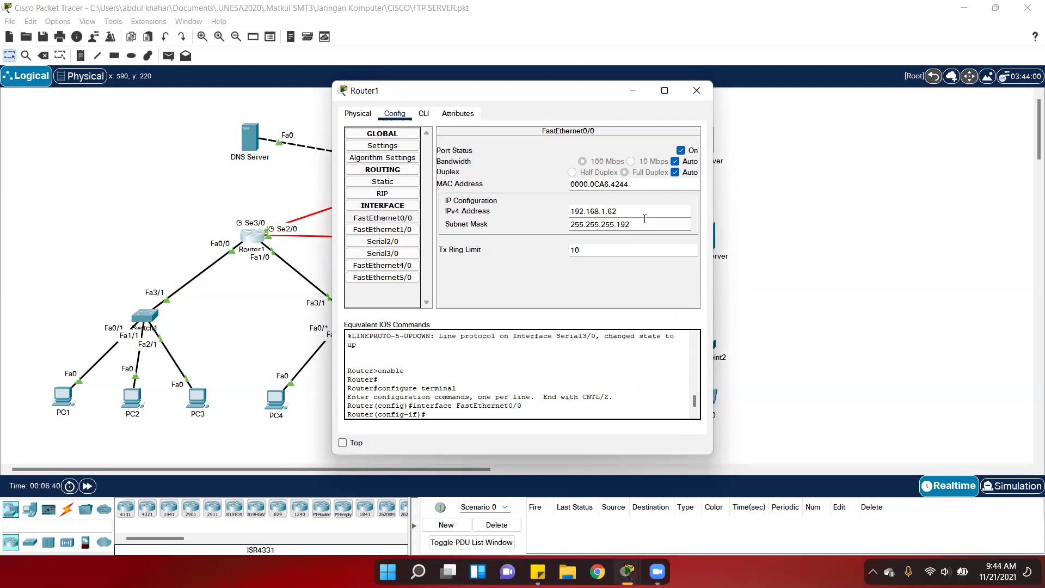
left_click(374, 230)
left_click(633, 211)
left_click(626, 223)
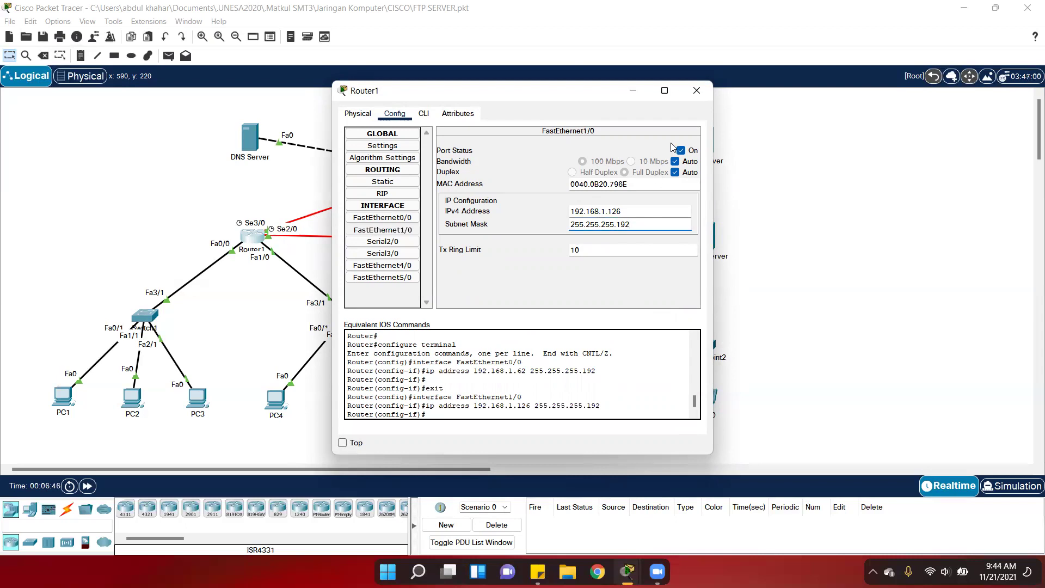
Check the addressing of Router1's Serial2/0 and Serial3/0 interfaces and review its RIP network list
left_click(382, 242)
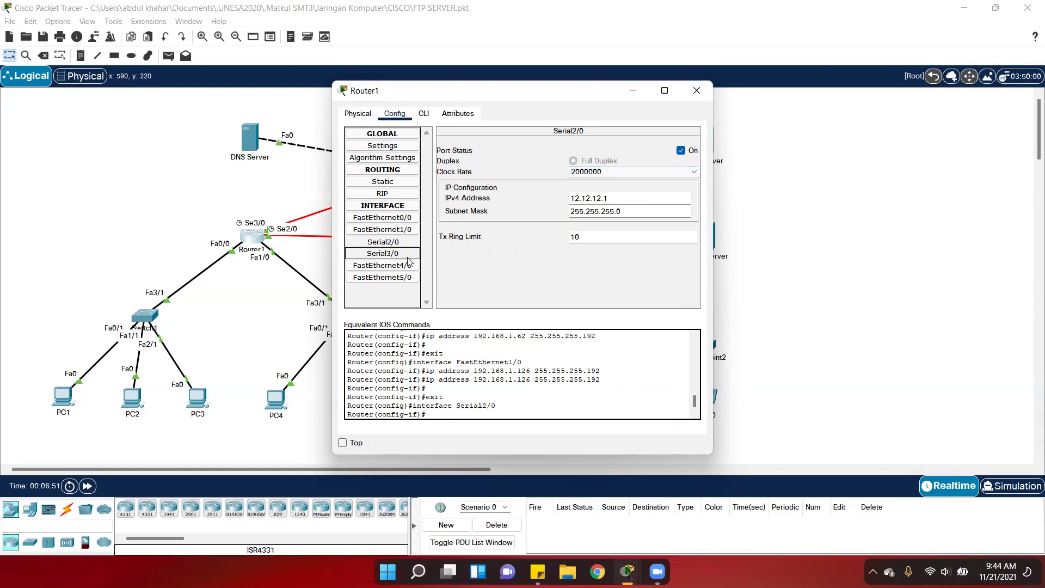
left_click(383, 253)
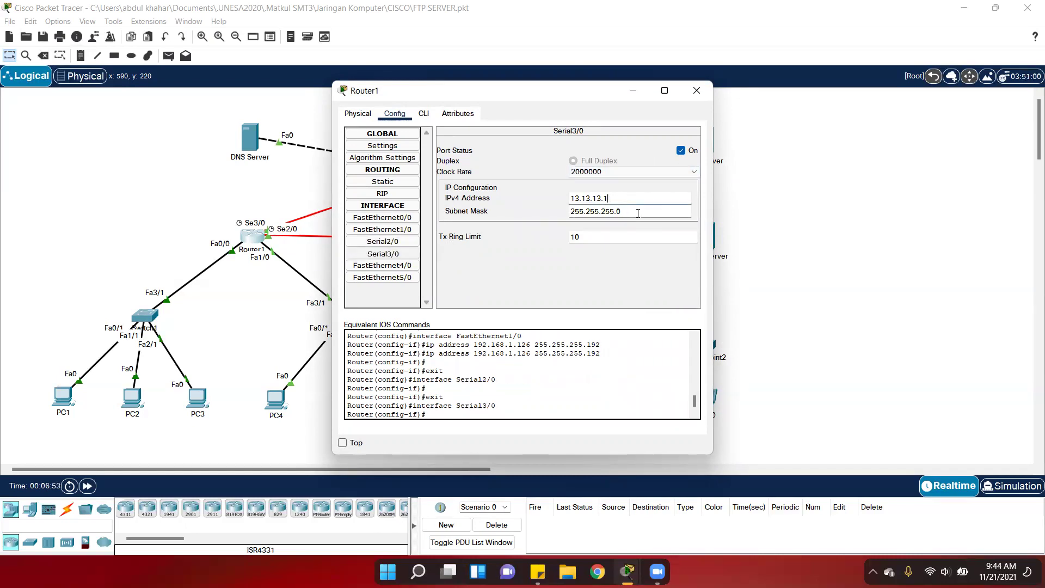
key("Tab")
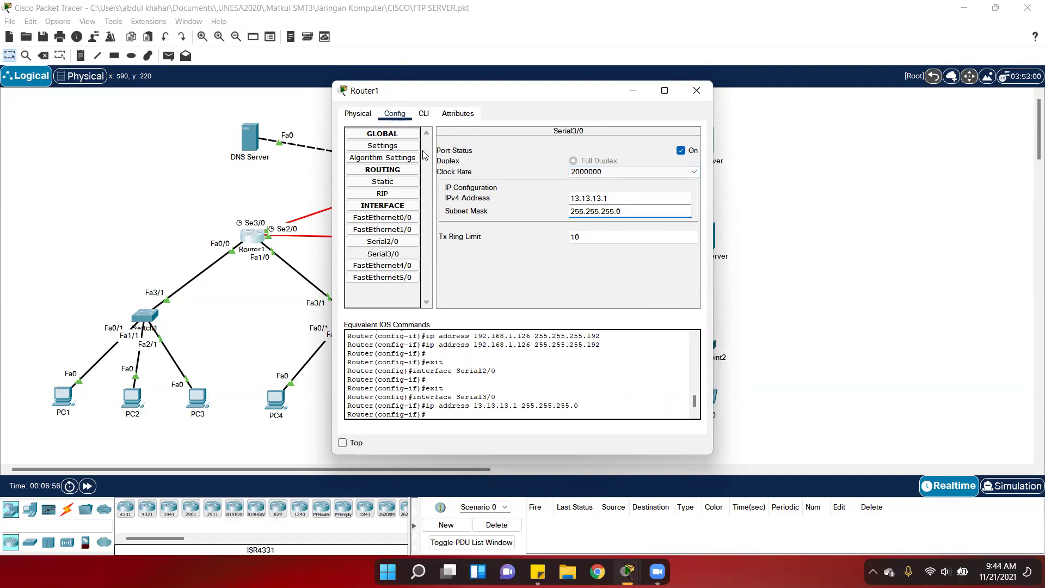
left_click(417, 195)
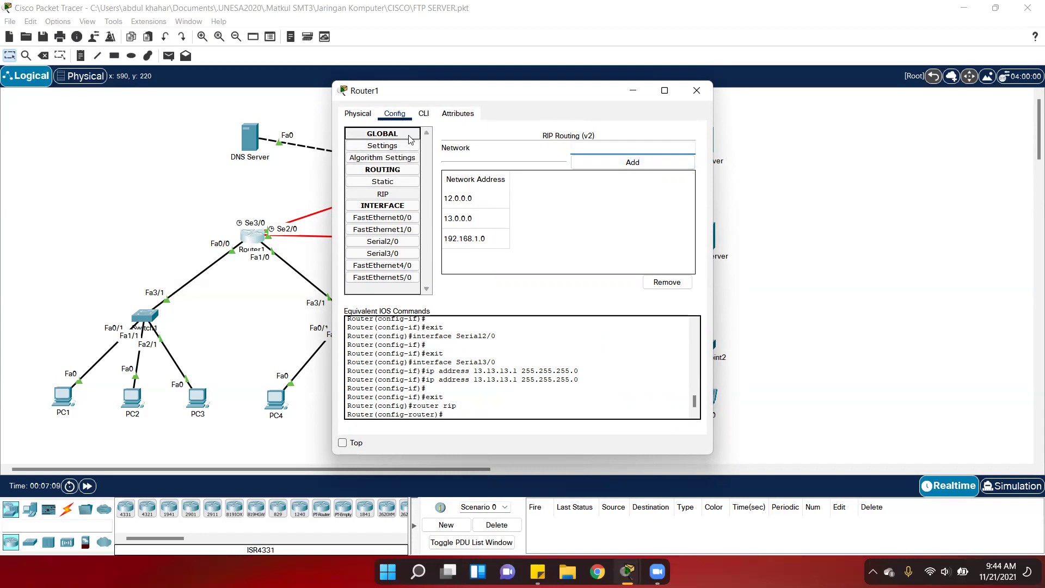
Enter "no auto-summary" and "version 2" in Router1's RIP configuration through the IOS command line
left_click(421, 117)
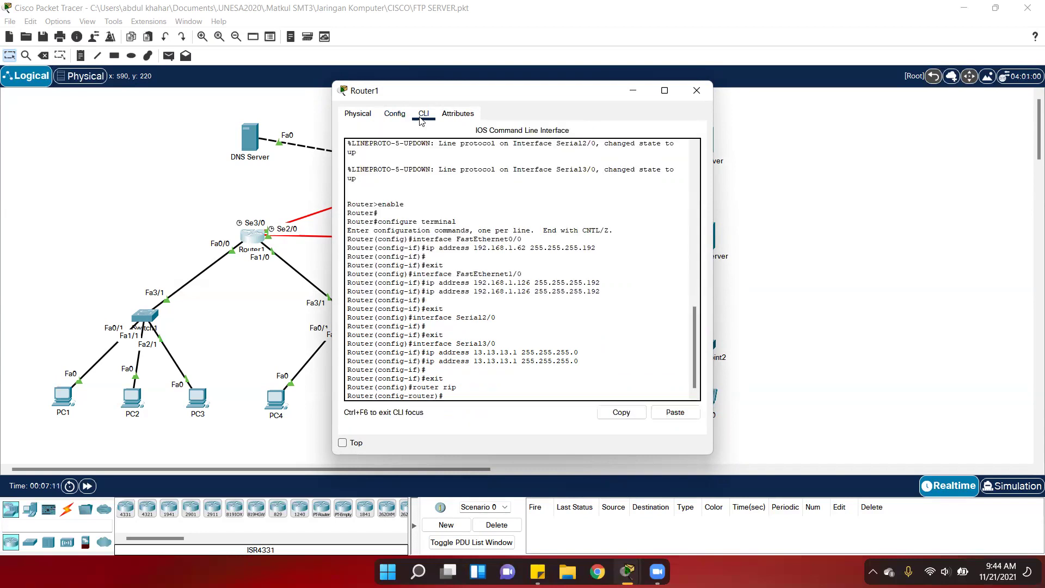
scroll(495, 326, "down", 1)
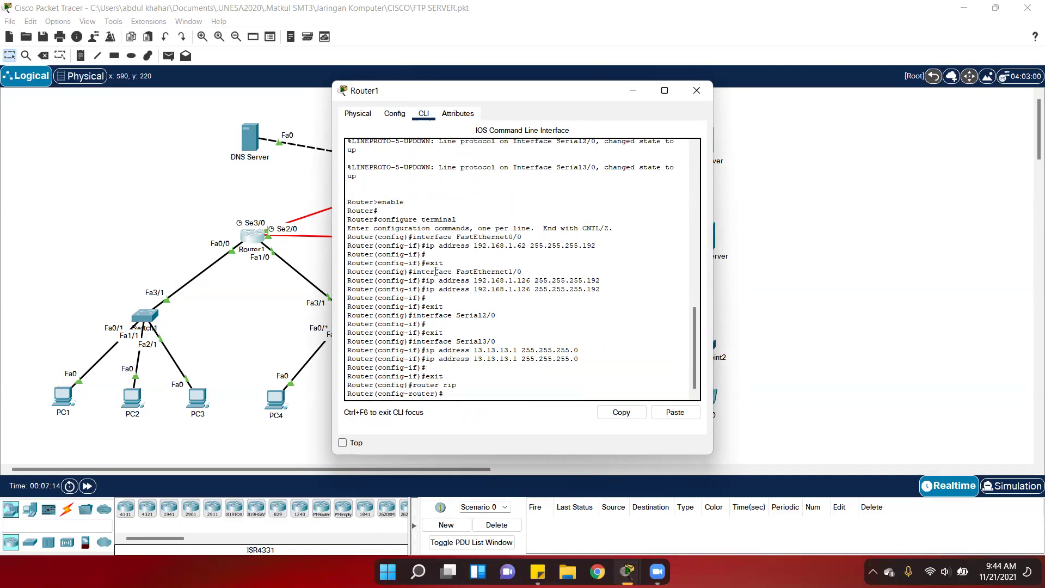
type("no auto-summary")
key("Return")
type("version")
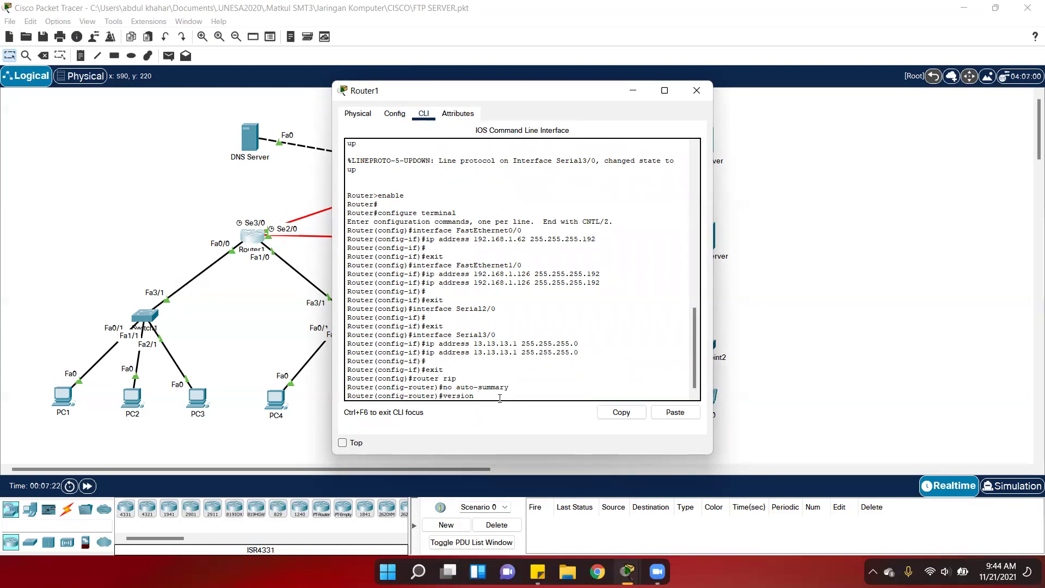
type(" 2")
key("Return")
Recheck Router1's RIP routing, save its running configuration to NVRAM, and close the device window
left_click(394, 113)
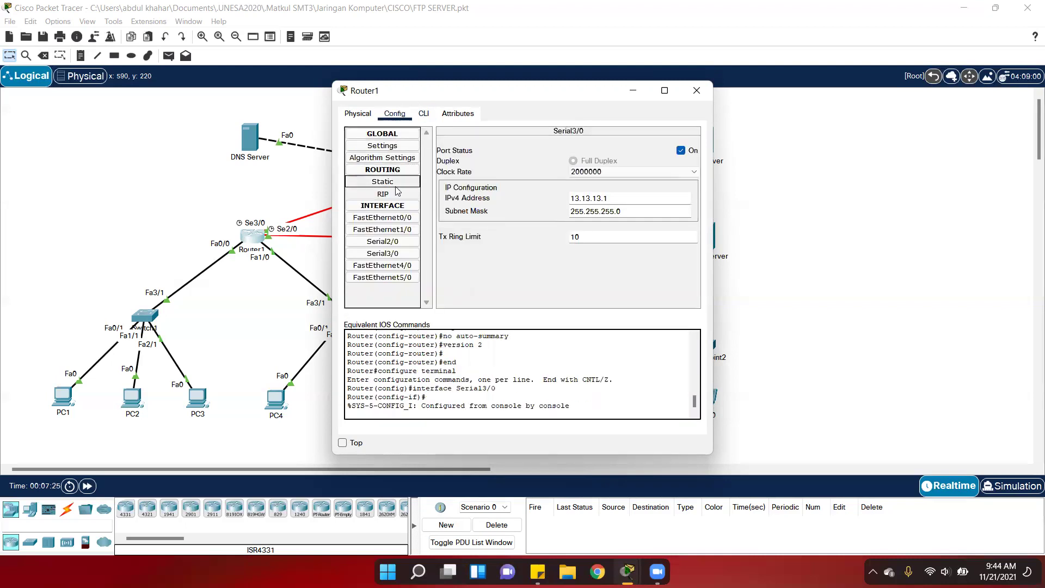
left_click(398, 195)
left_click(593, 144)
left_click(383, 145)
left_click(587, 196)
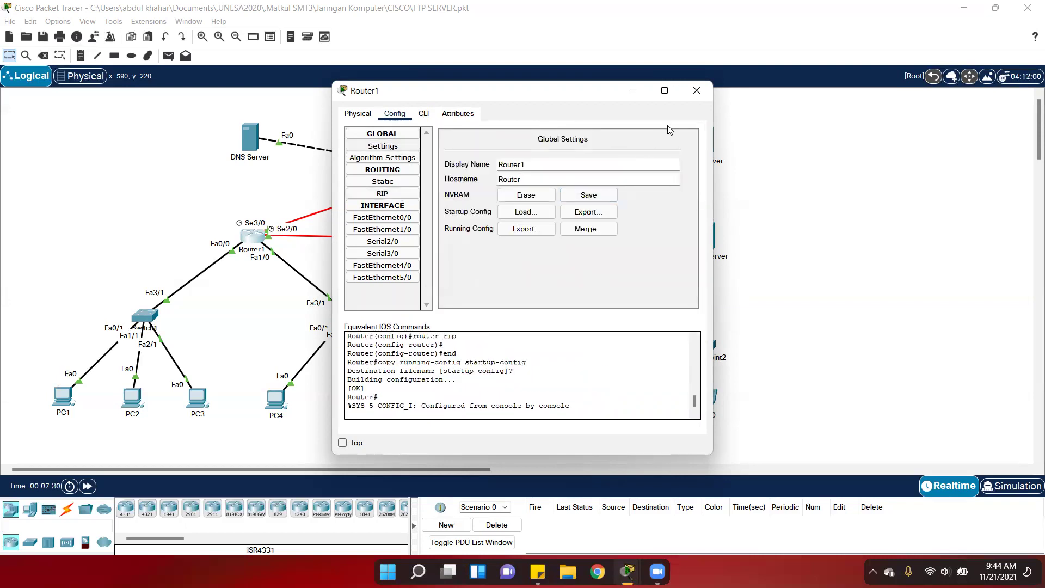
left_click(694, 93)
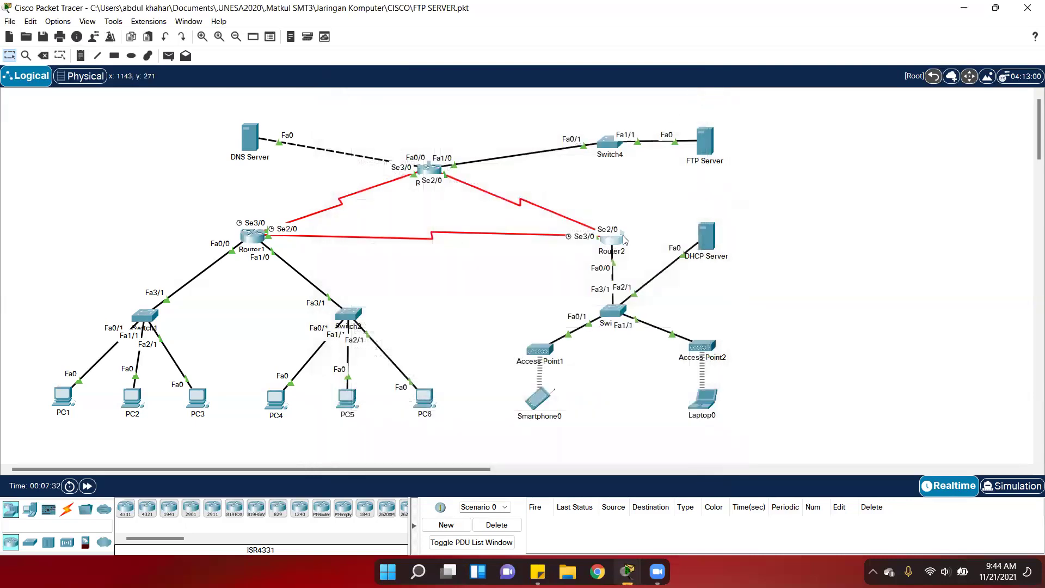
Check the port status, IPv4 address and subnet mask of Router2's FastEthernet0/0 and FastEthernet1/0 interfaces
left_click(613, 238)
left_click(395, 115)
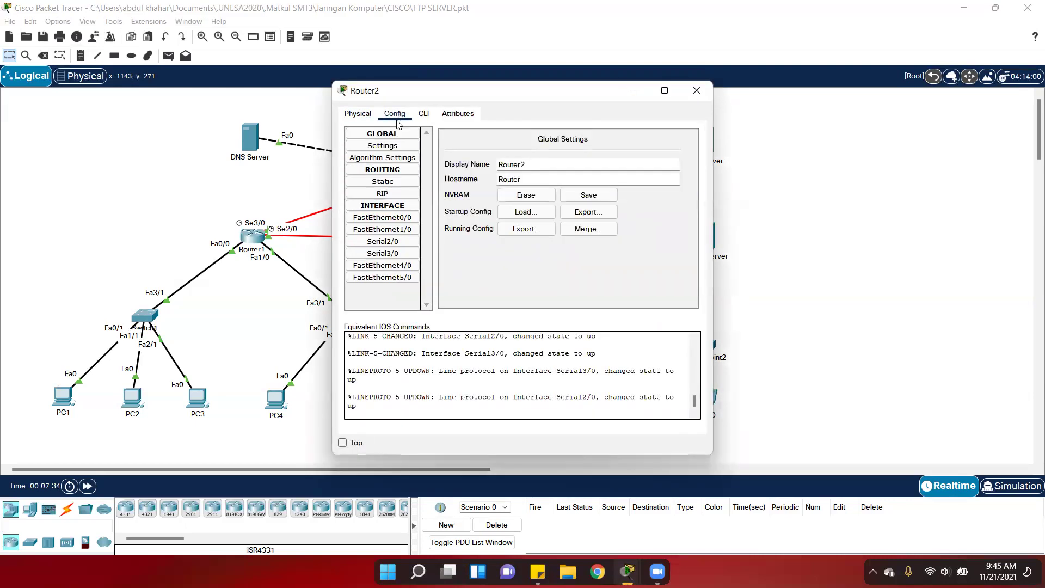
left_click(410, 216)
left_click(678, 210)
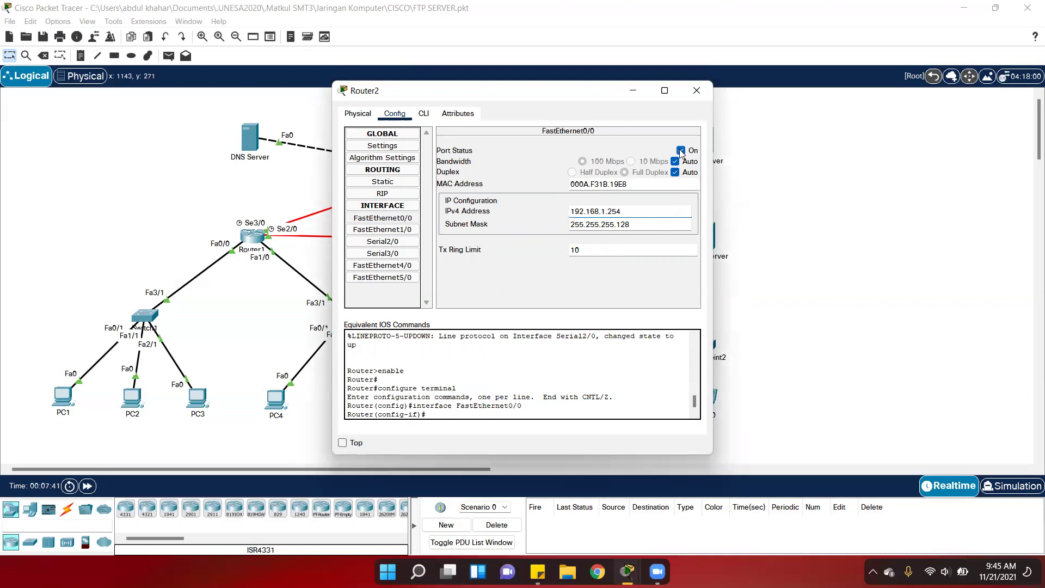
left_click(382, 229)
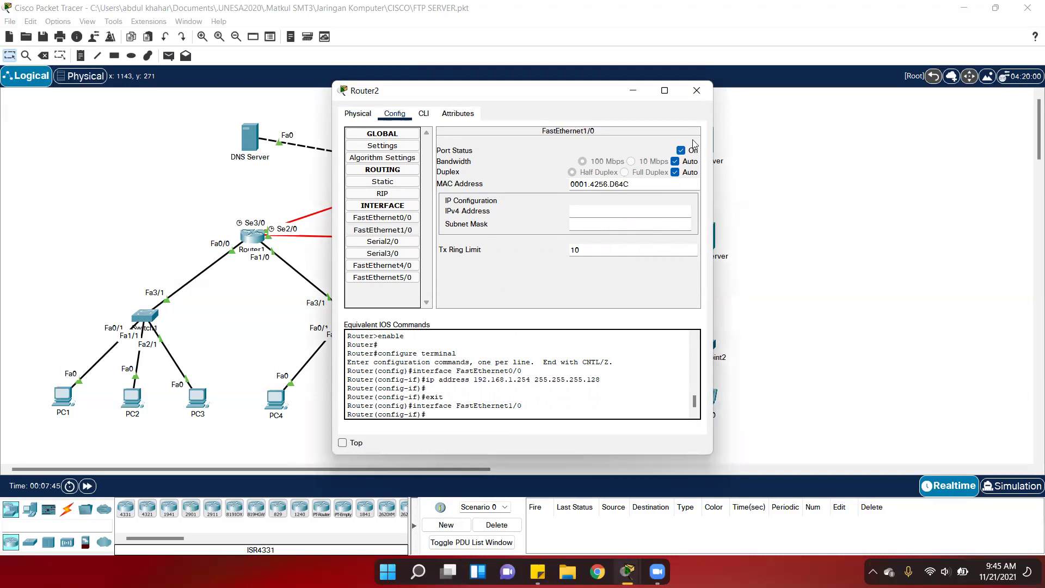
Check the IPv4 address and subnet mask of Router2's Serial2/0 and Serial3/0 interfaces
left_click(383, 242)
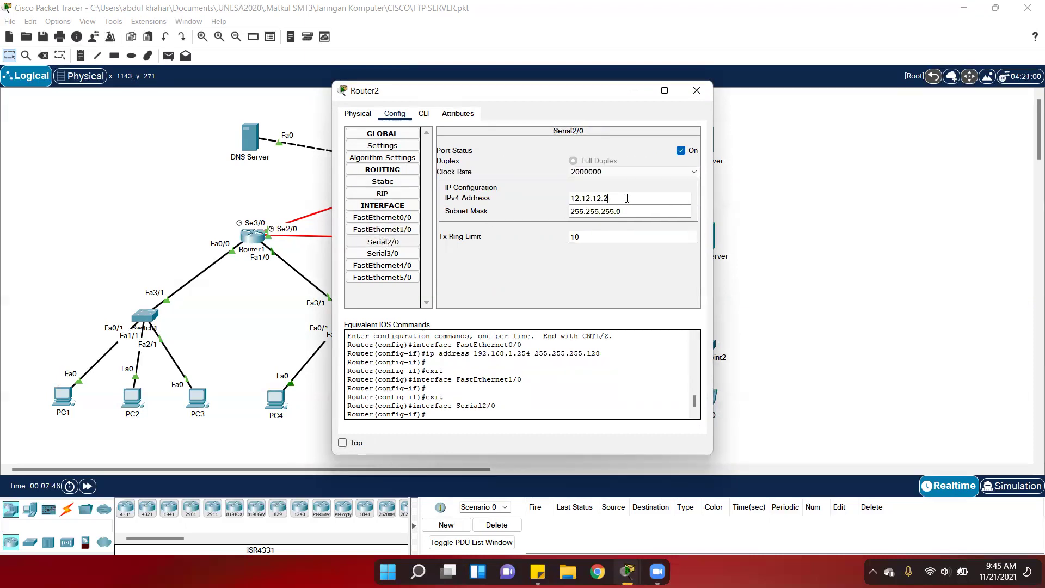
left_click(638, 216)
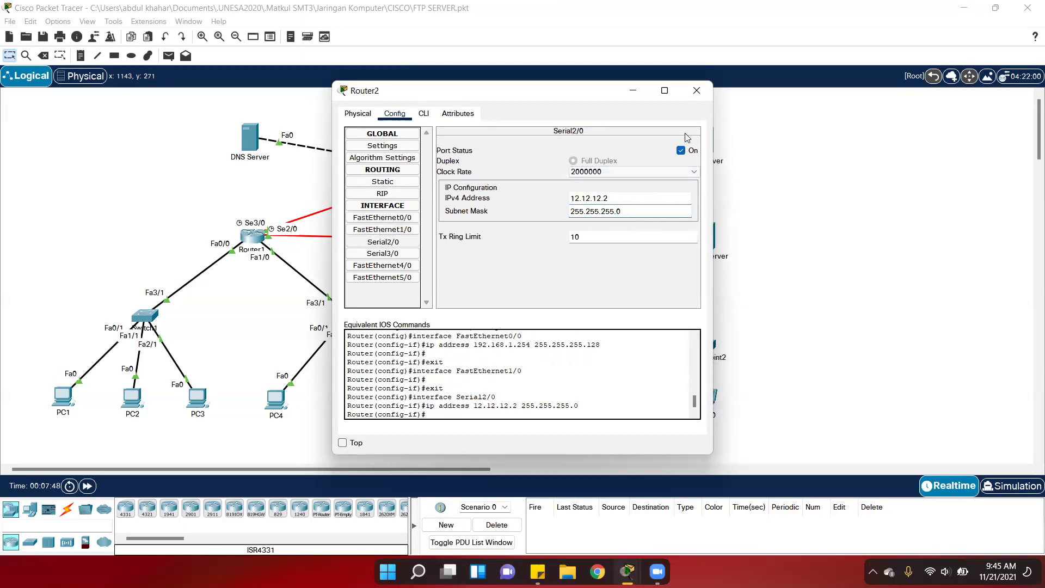
left_click(360, 255)
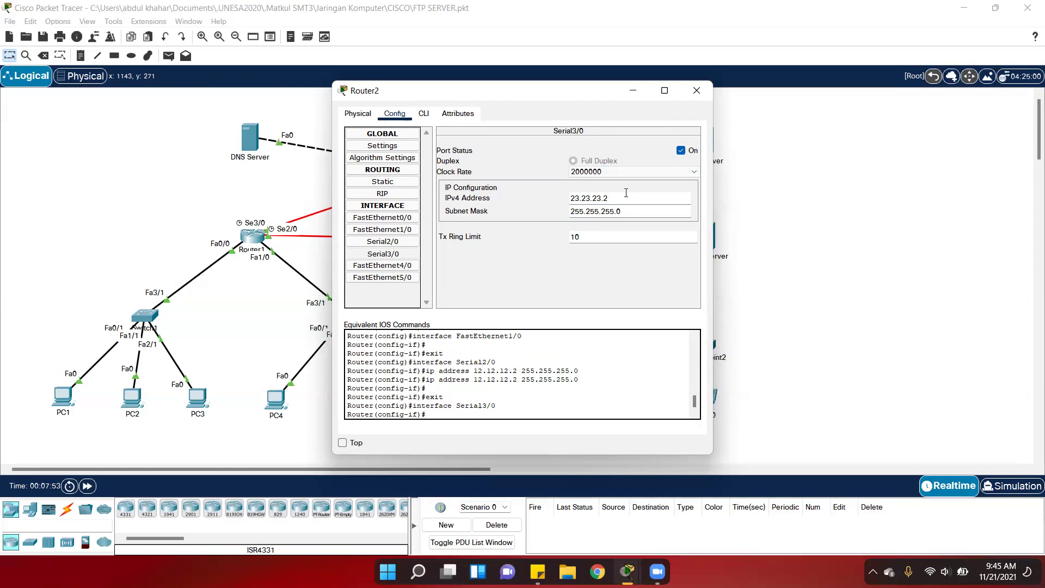
Try to enter "no auto-summary" in Router2's IOS command line from interface configuration mode
left_click(434, 114)
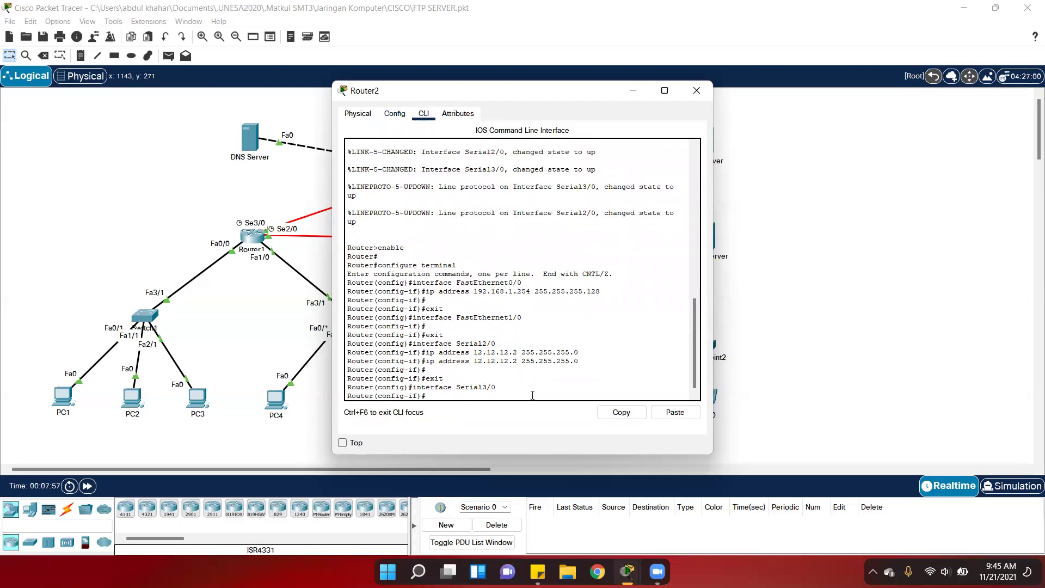
type("no auto-summary")
key("Return")
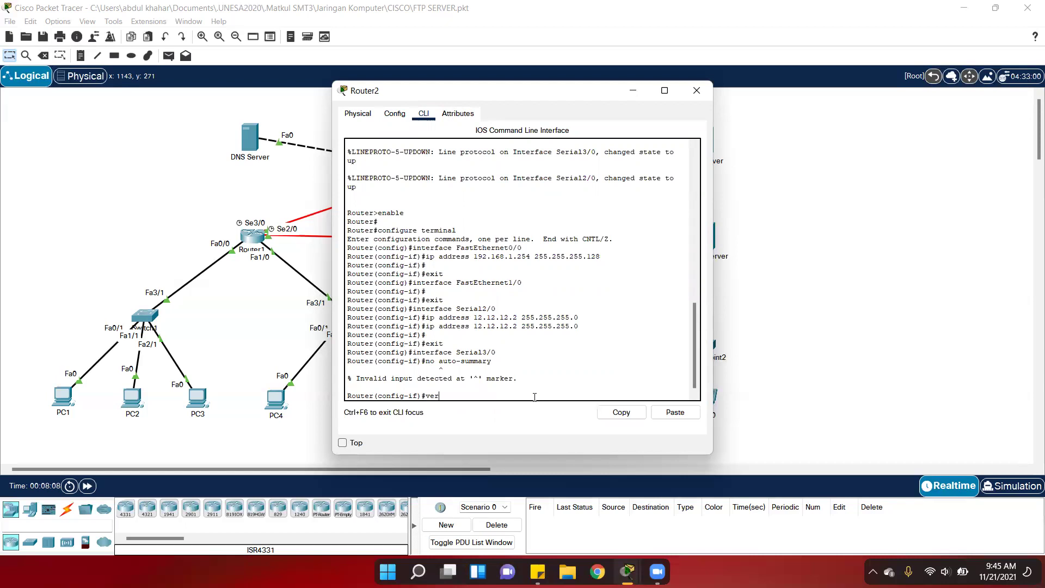
key("BackSpace")
key("BackSpace")
type("no")
type("mmary")
key("Return")
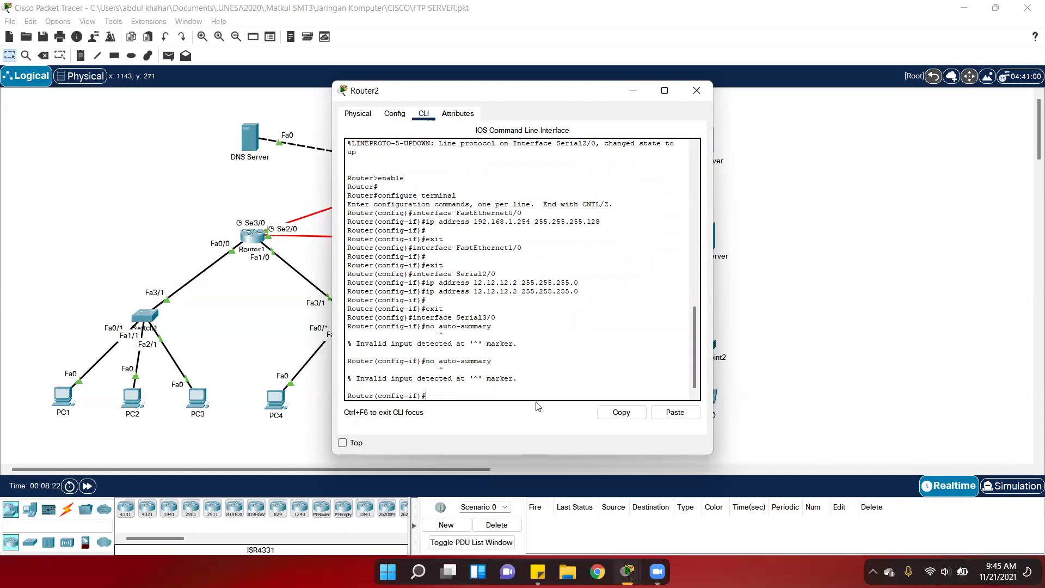
Review the network addresses listed in Router2's RIP routing configuration
left_click(394, 113)
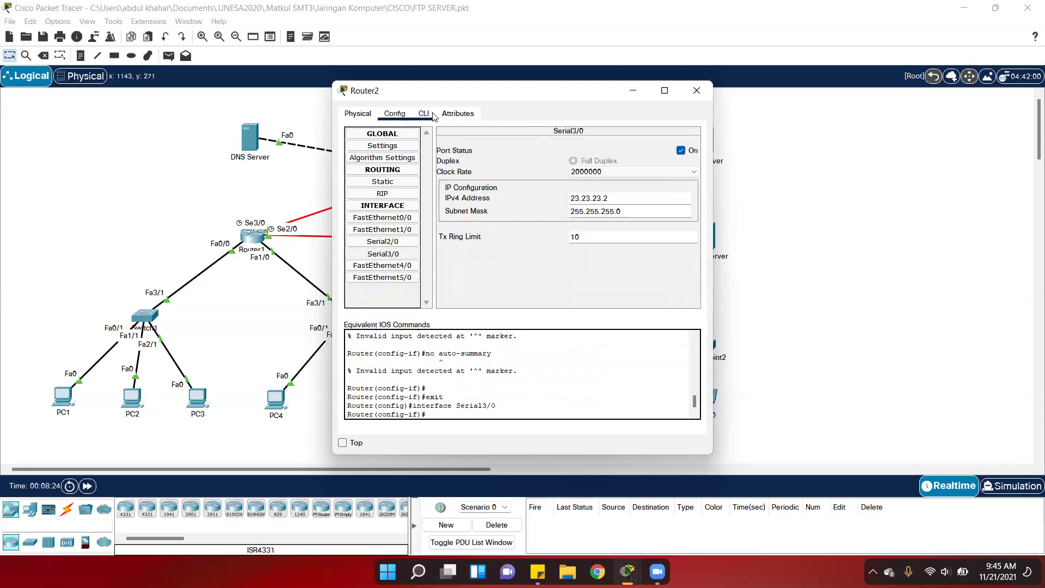
left_click(424, 114)
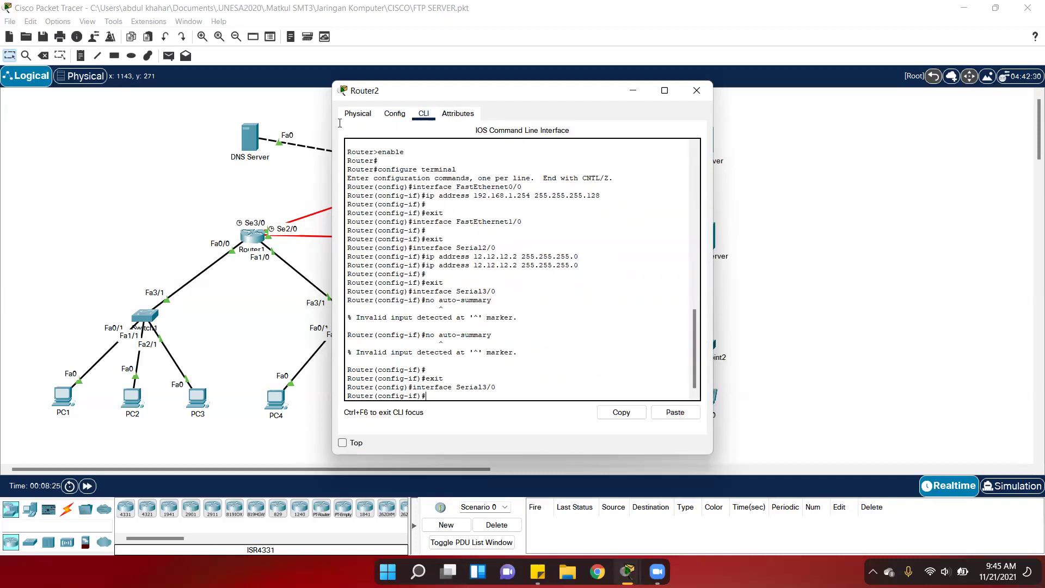
left_click(395, 114)
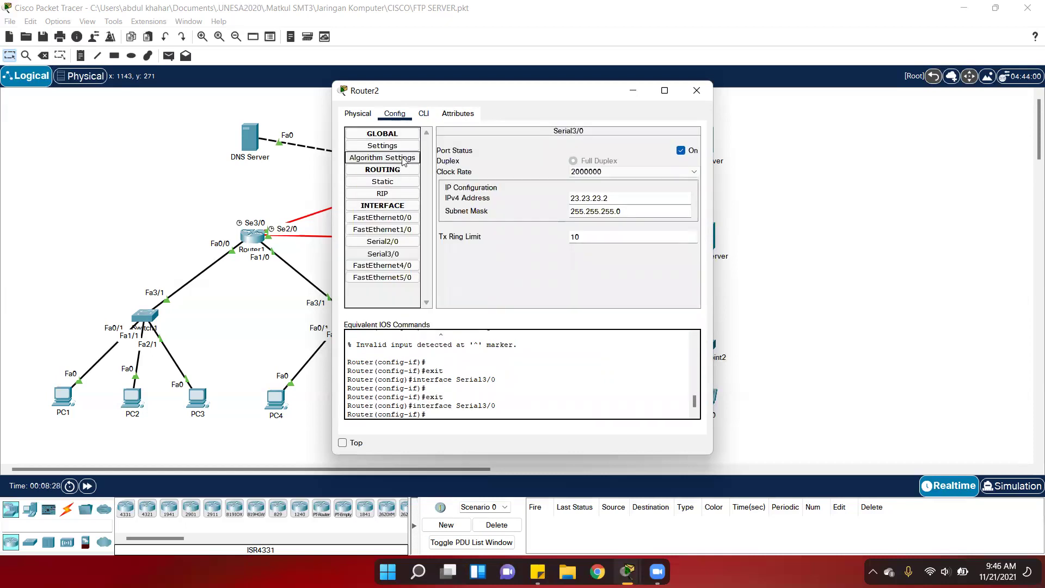
left_click(412, 194)
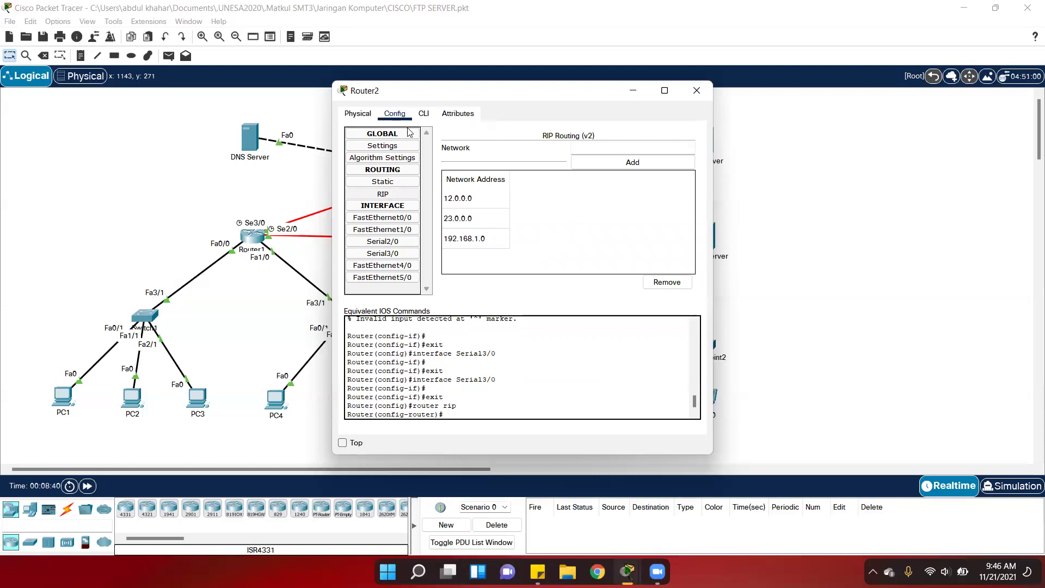
Save Router2's running configuration to NVRAM and close the device window
left_click(382, 145)
left_click(608, 196)
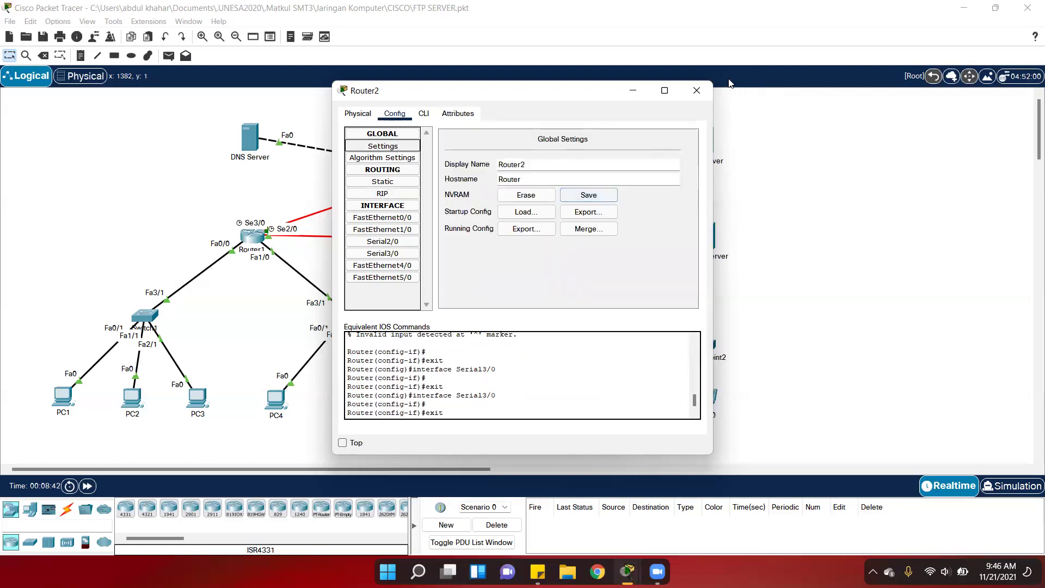
left_click(696, 90)
Check the IPv4 address and subnet mask of Router3's FastEthernet0/0 and FastEthernet1/0 interfaces
double_click(427, 175)
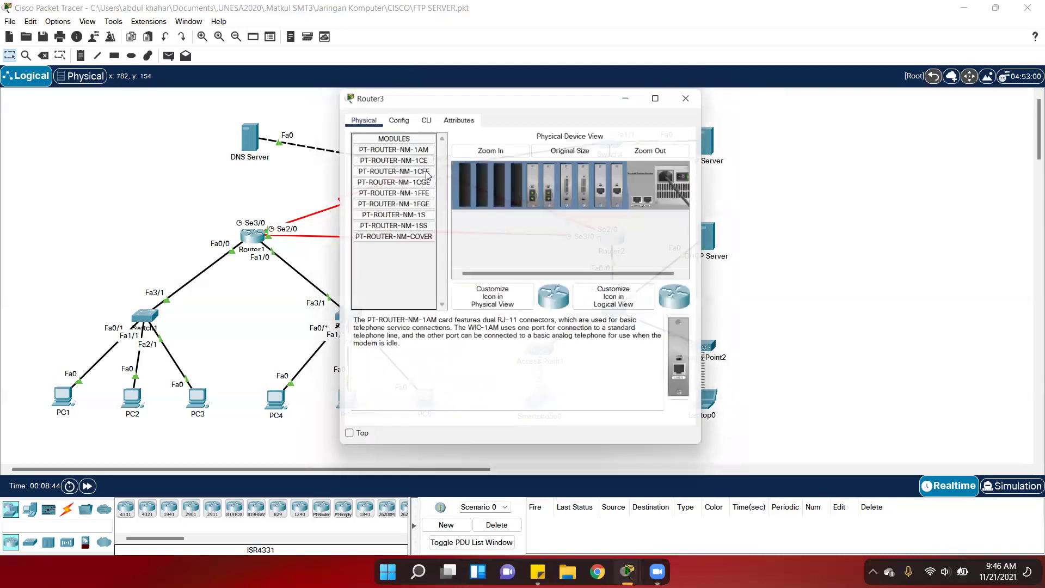
left_click(394, 114)
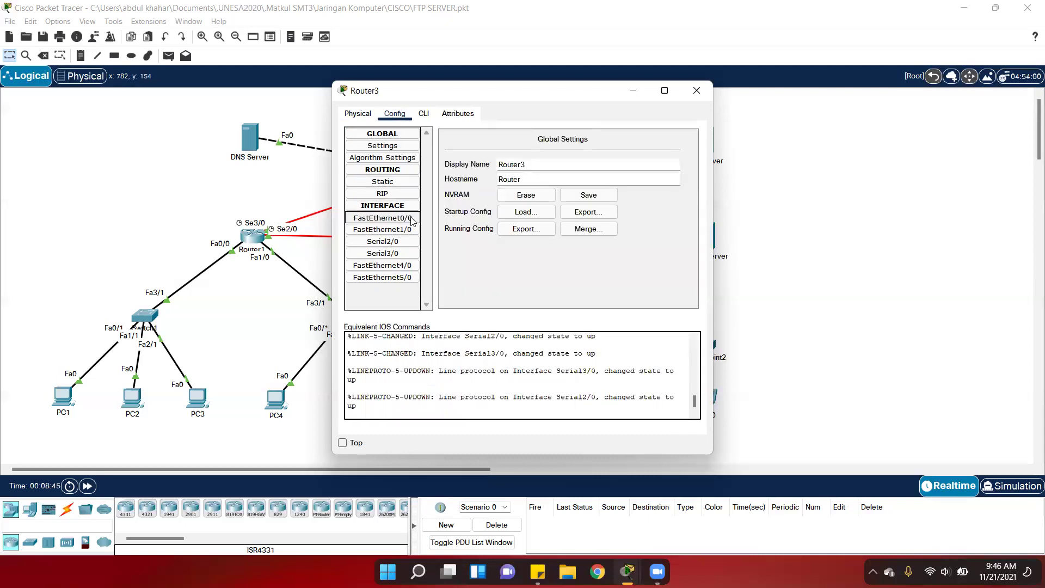
left_click(382, 218)
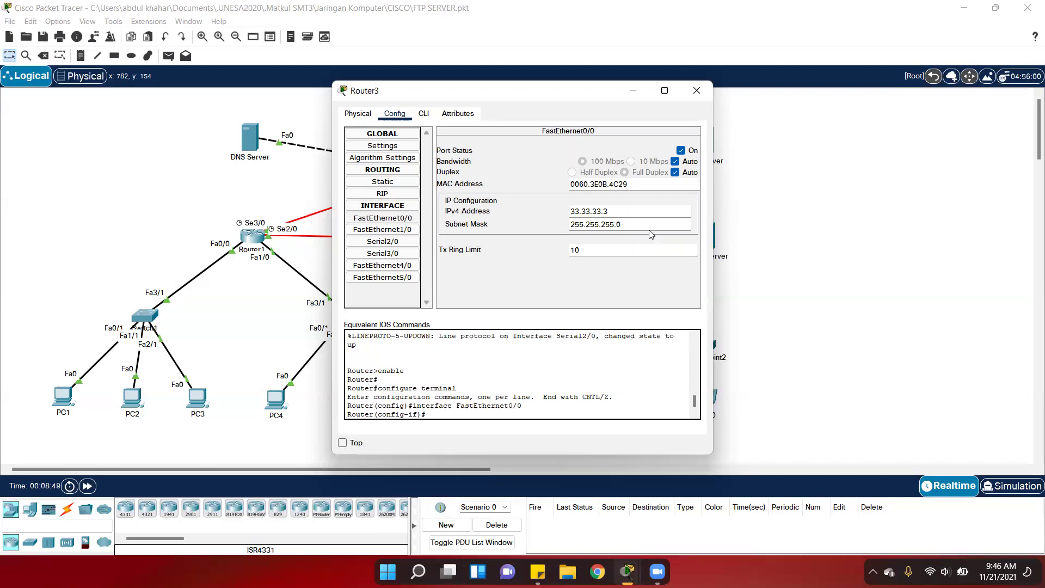
left_click(388, 231)
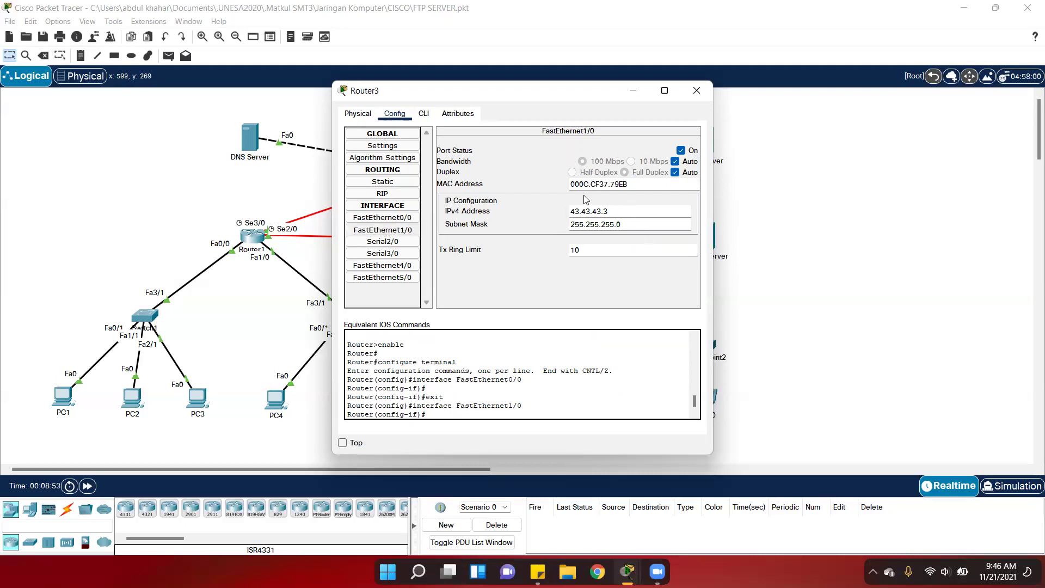
Check the IPv4 address and subnet mask of Router3's Serial2/0 and Serial3/0 interfaces
left_click(385, 243)
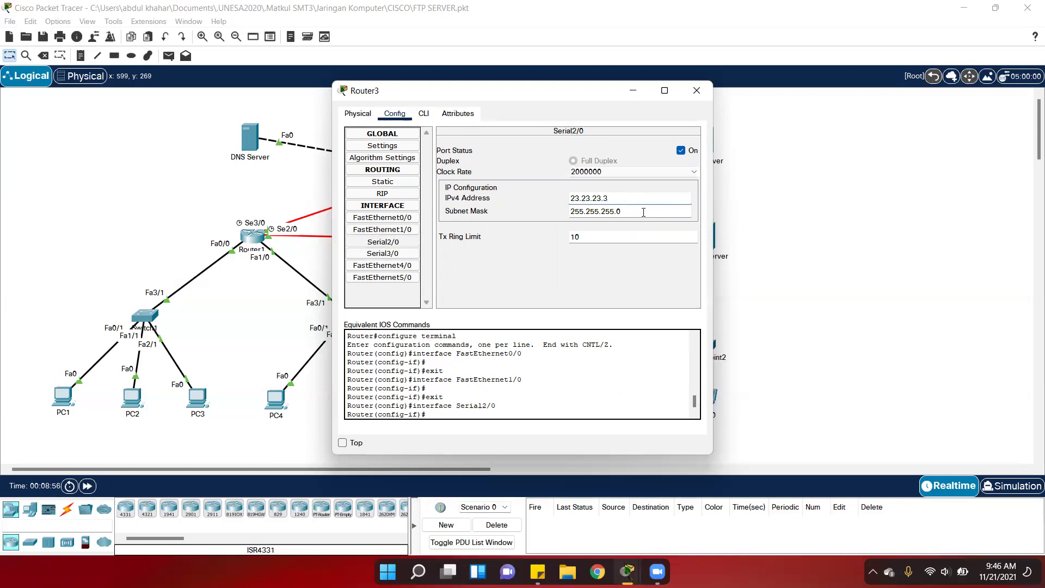
key("Return")
left_click(382, 254)
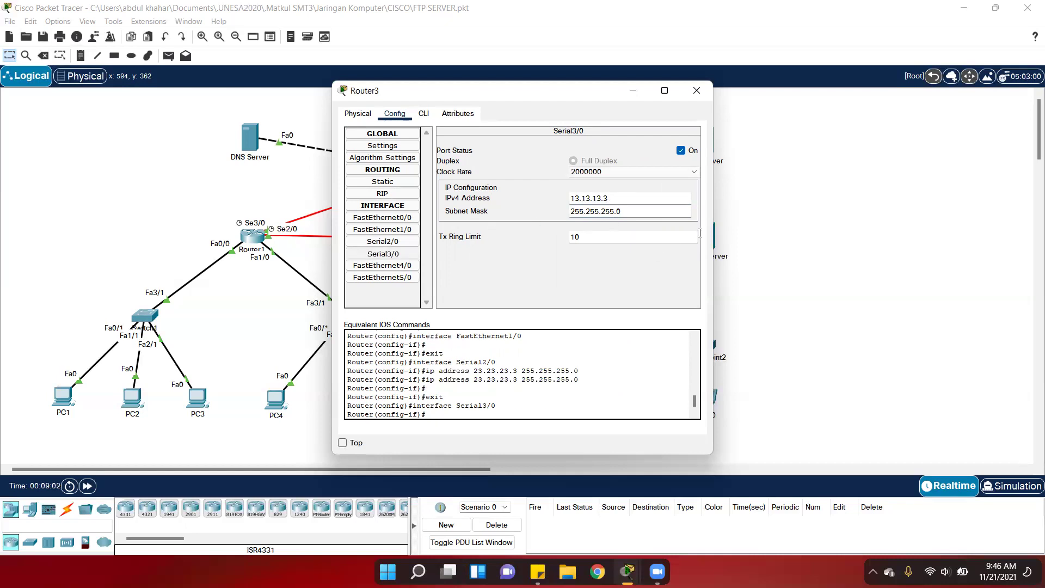
Review Router3's RIP network list and its global settings, and close the device window
left_click(402, 195)
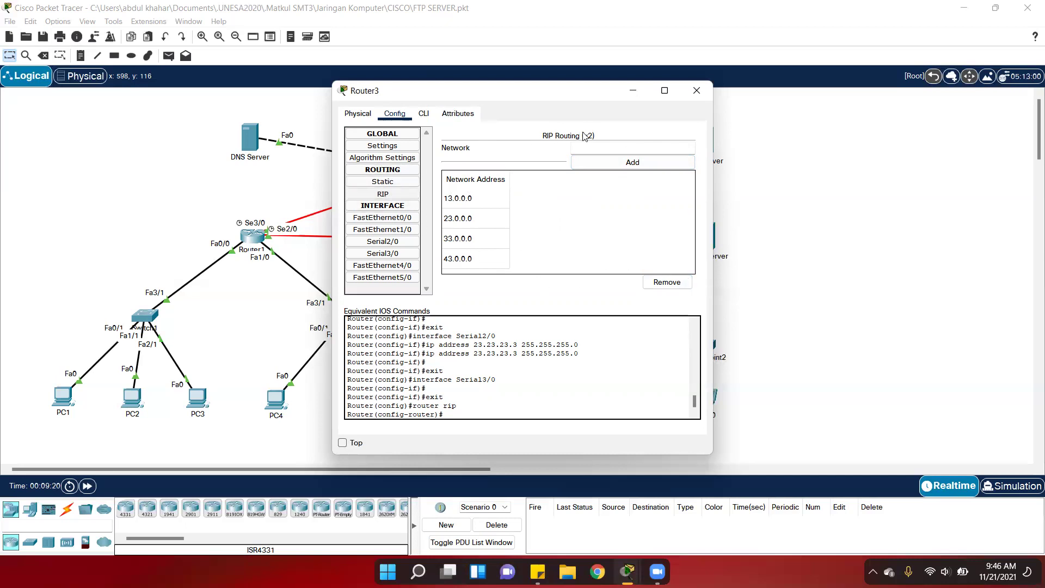
left_click(412, 145)
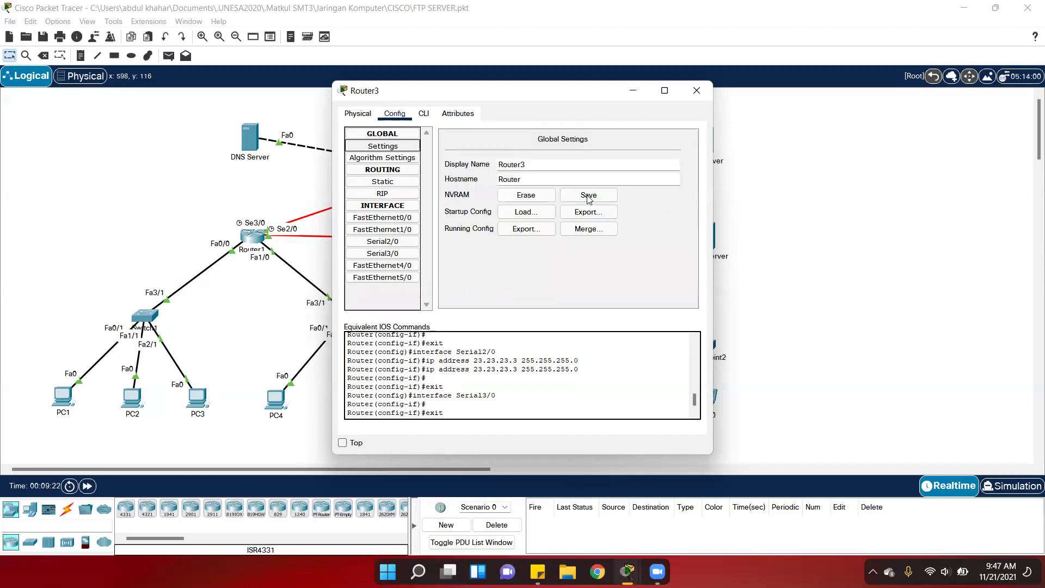
left_click(683, 93)
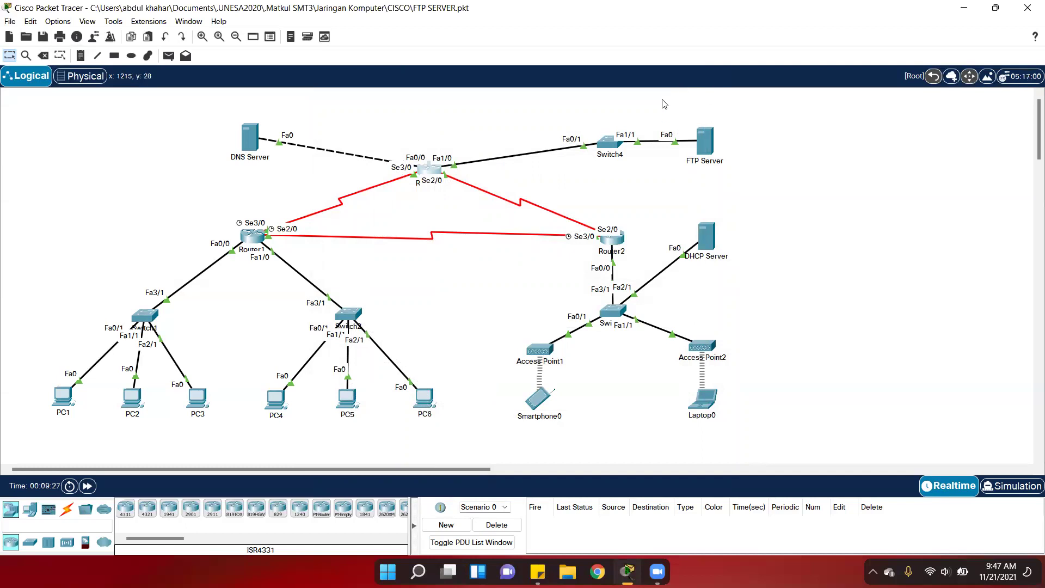
Review the FTP service status, user accounts and permissions on the FTP Server, and close its window
left_click(705, 141)
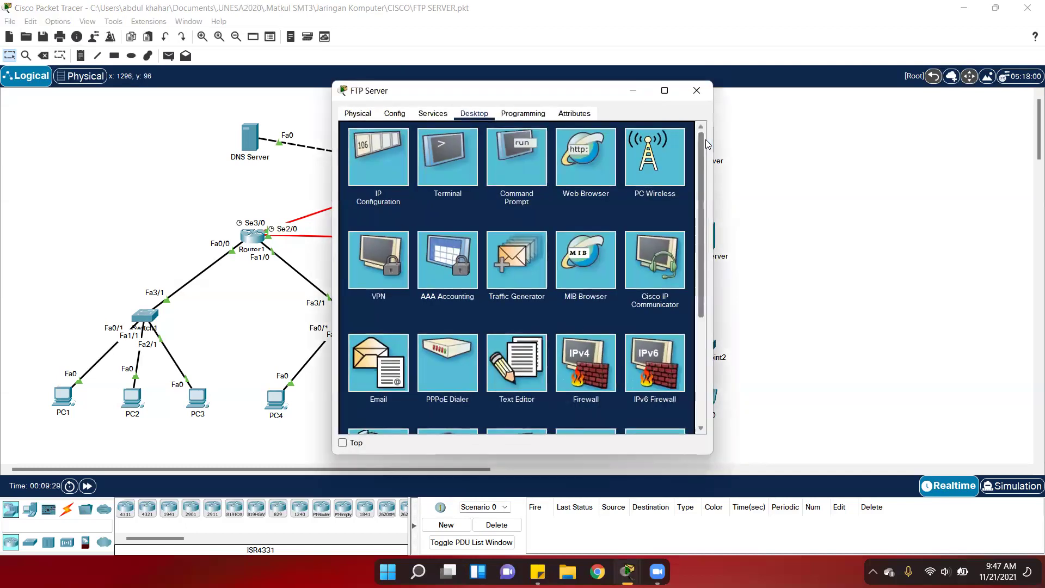
left_click(428, 113)
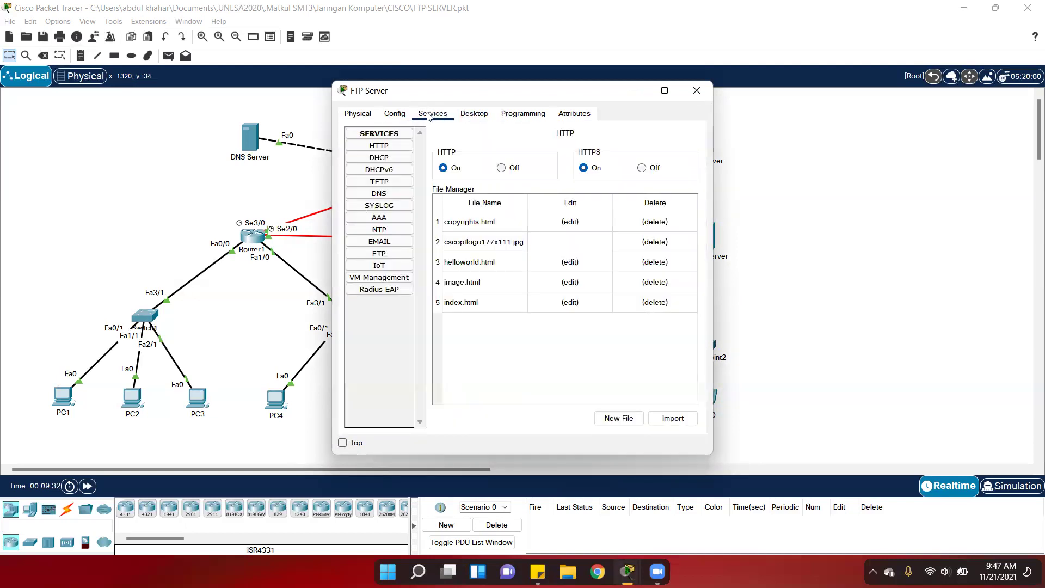
left_click(394, 254)
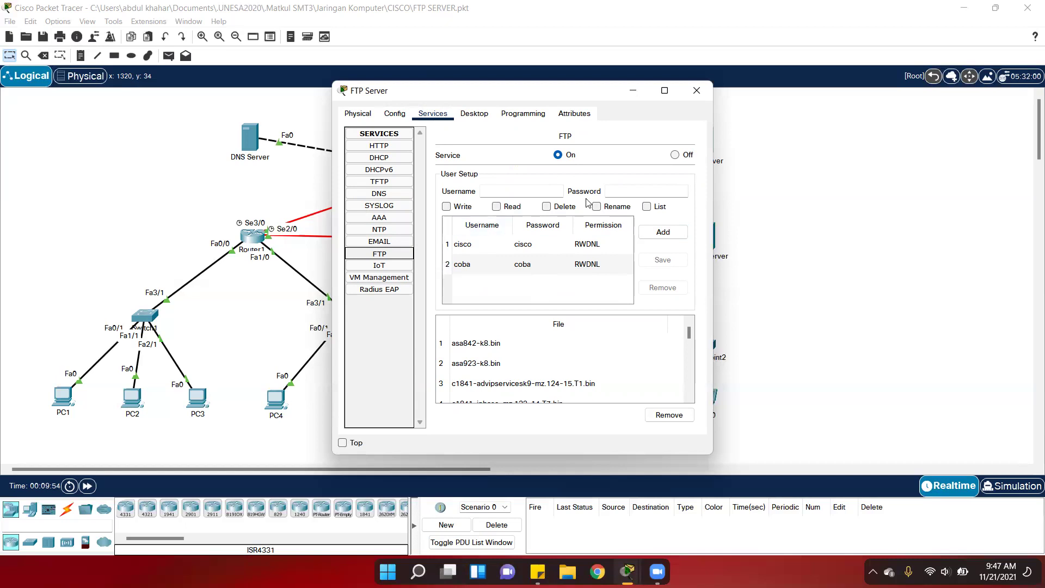
left_click(696, 90)
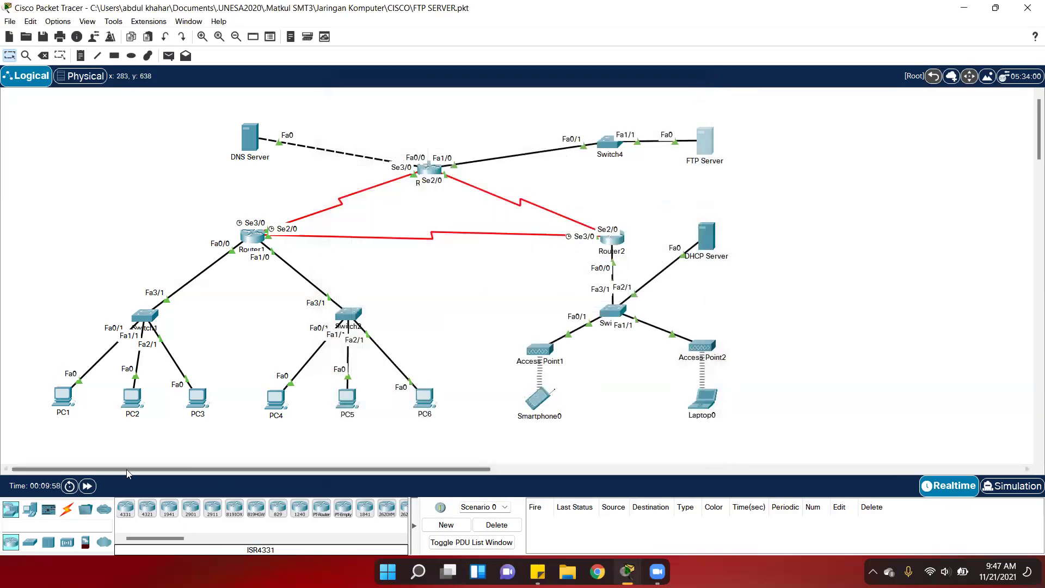
Open the saved text file containing "ini isi pesan dari pc 1" in PC1's Text Editor
left_click(64, 395)
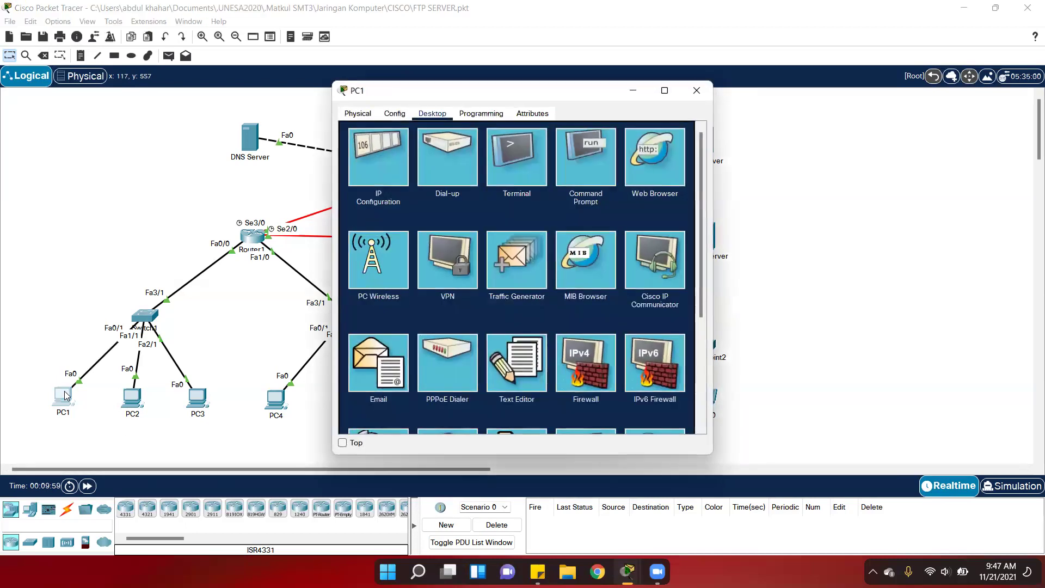
scroll(558, 263, "down", 3)
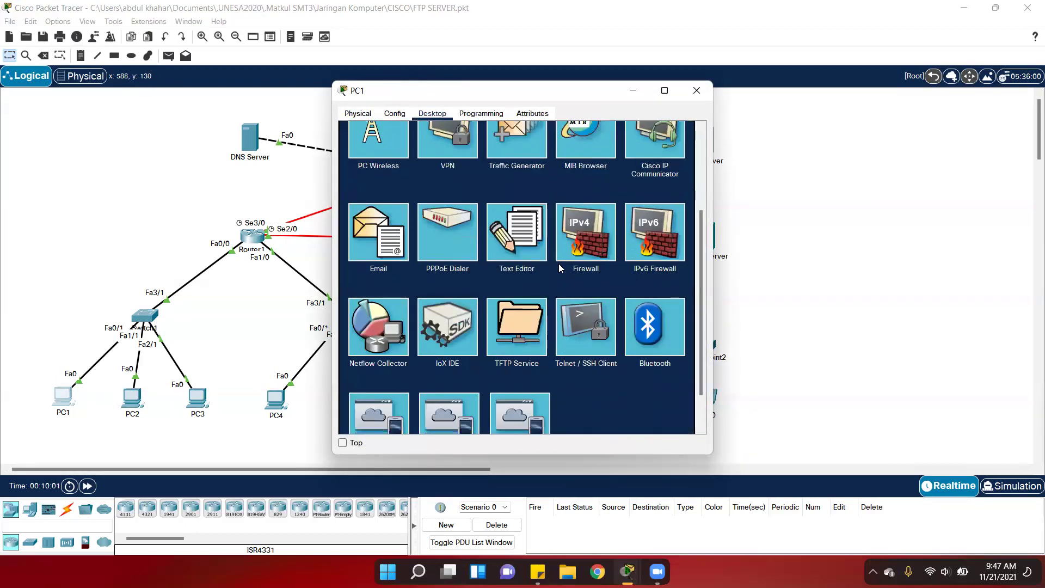
left_click(537, 244)
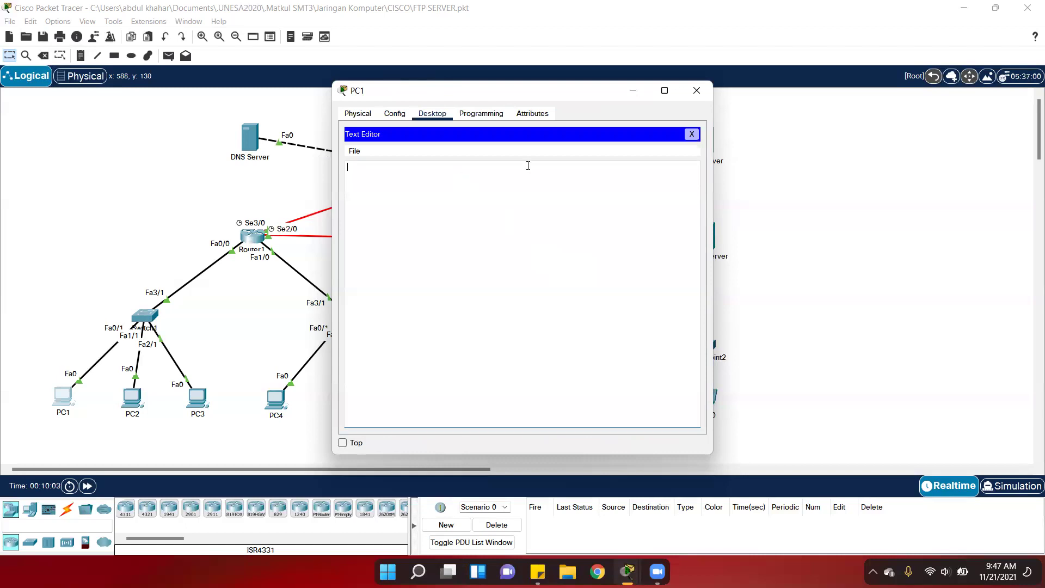
left_click(355, 151)
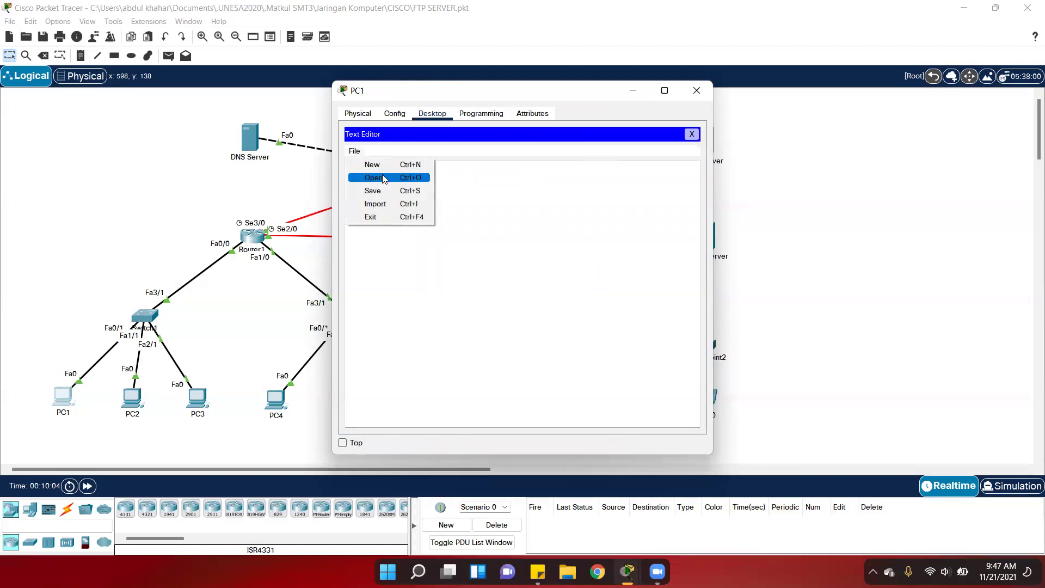
left_click(465, 180)
left_click(356, 150)
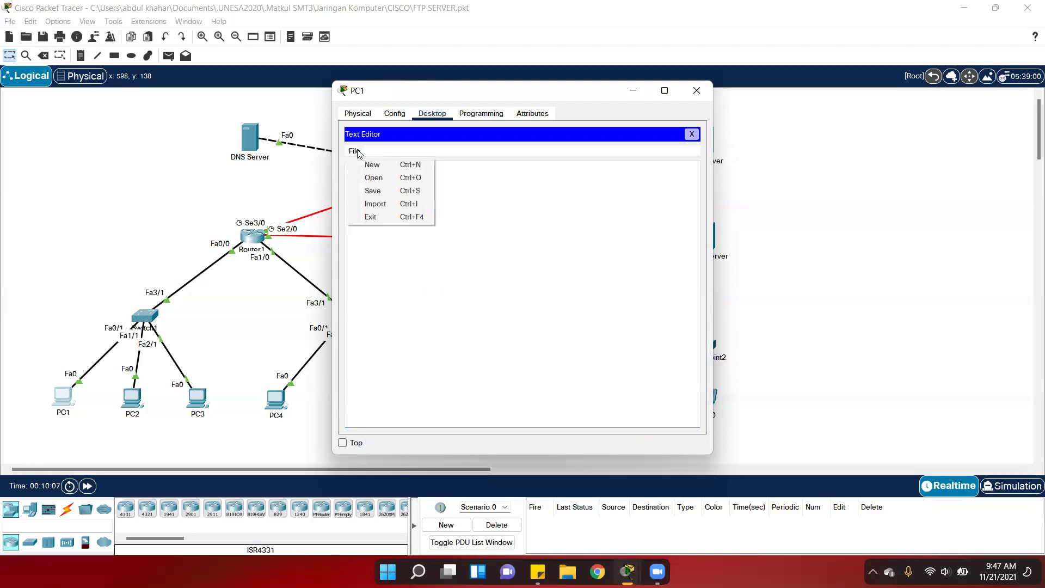
left_click(400, 186)
left_click(539, 257)
left_click(552, 336)
left_click(425, 168)
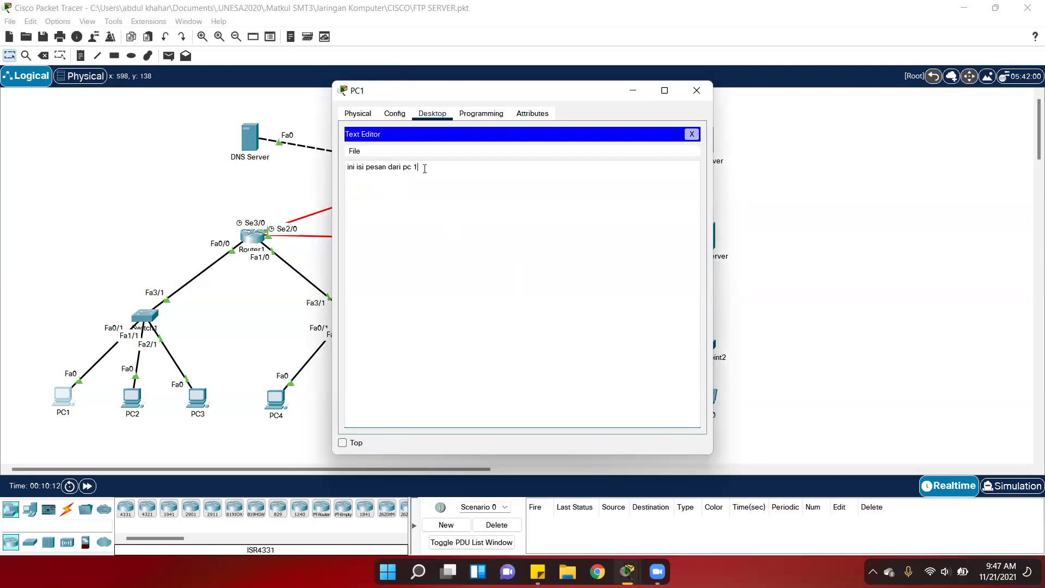
Save the message file in PC1's Text Editor
left_click(354, 151)
left_click(393, 190)
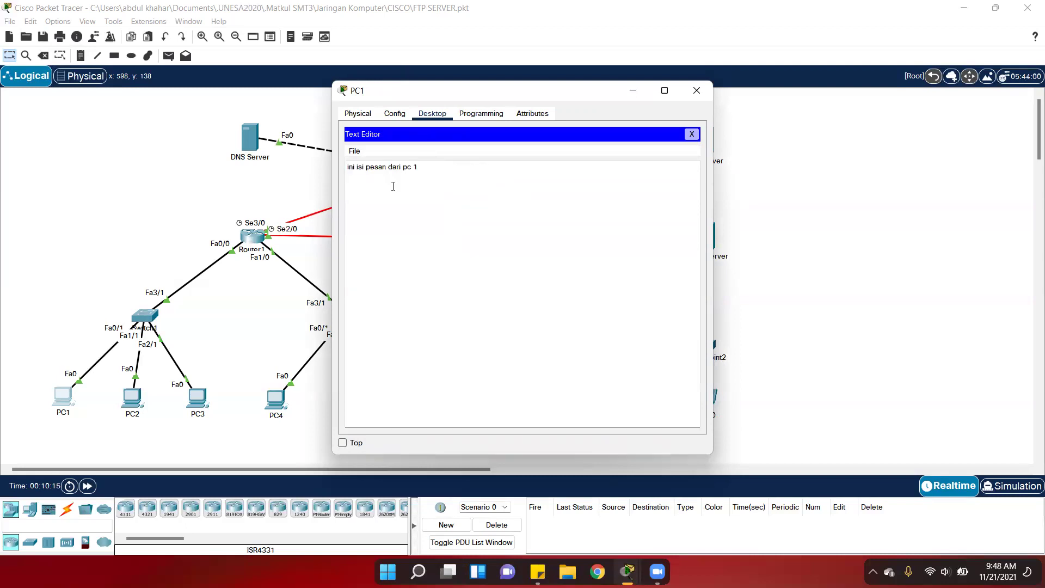
left_click(352, 152)
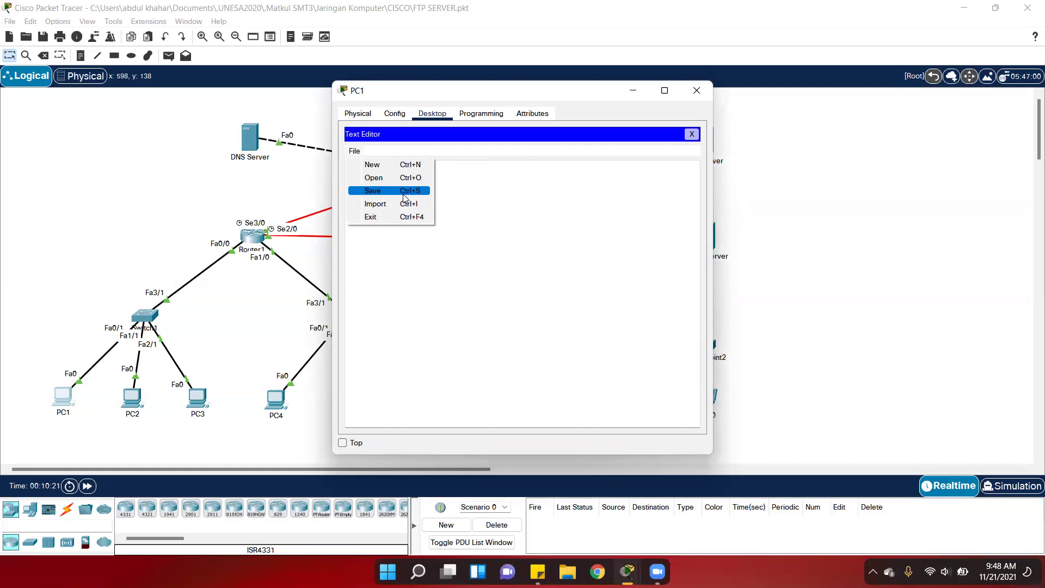
left_click(449, 183)
left_click(356, 152)
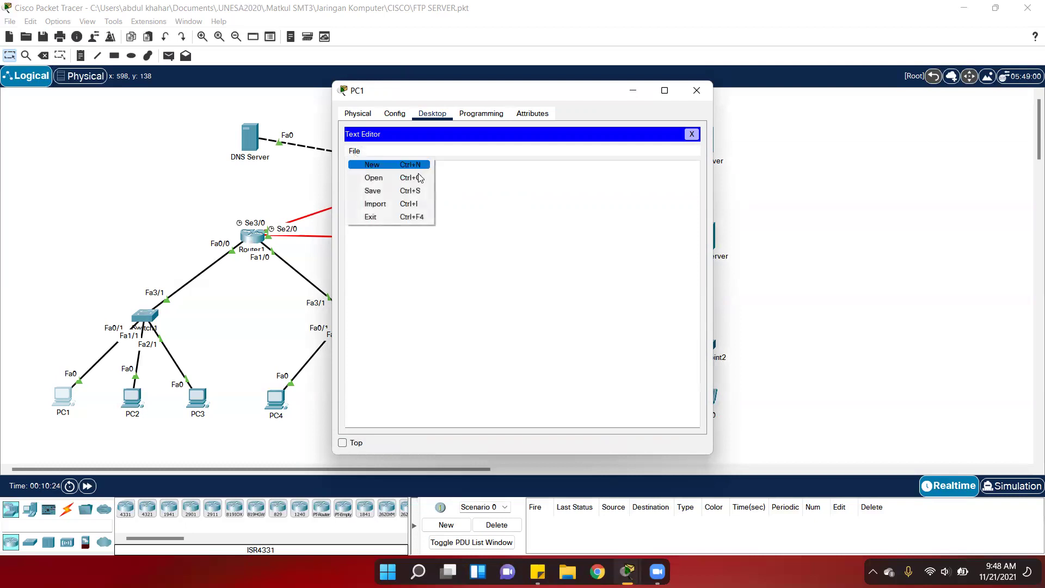
left_click(525, 199)
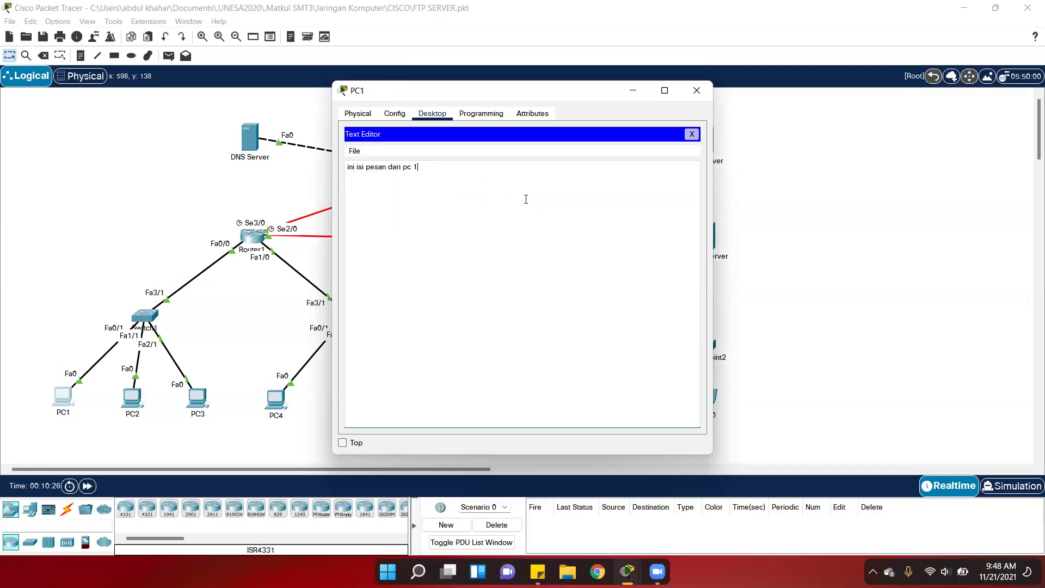
Check the list of saved text files in PC1's Text Editor, and close the editor
left_click(355, 152)
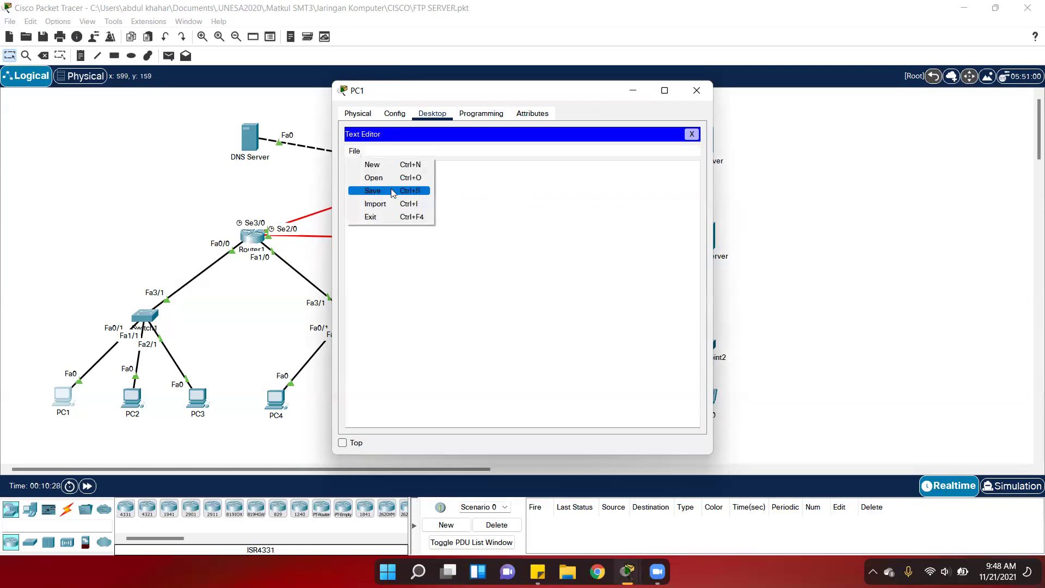
left_click(390, 174)
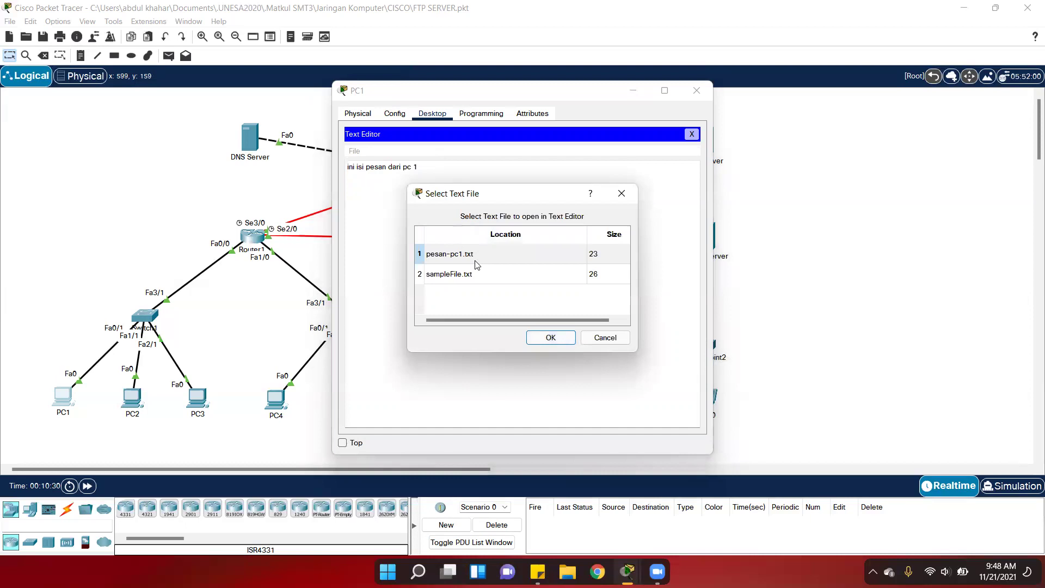
left_click(605, 338)
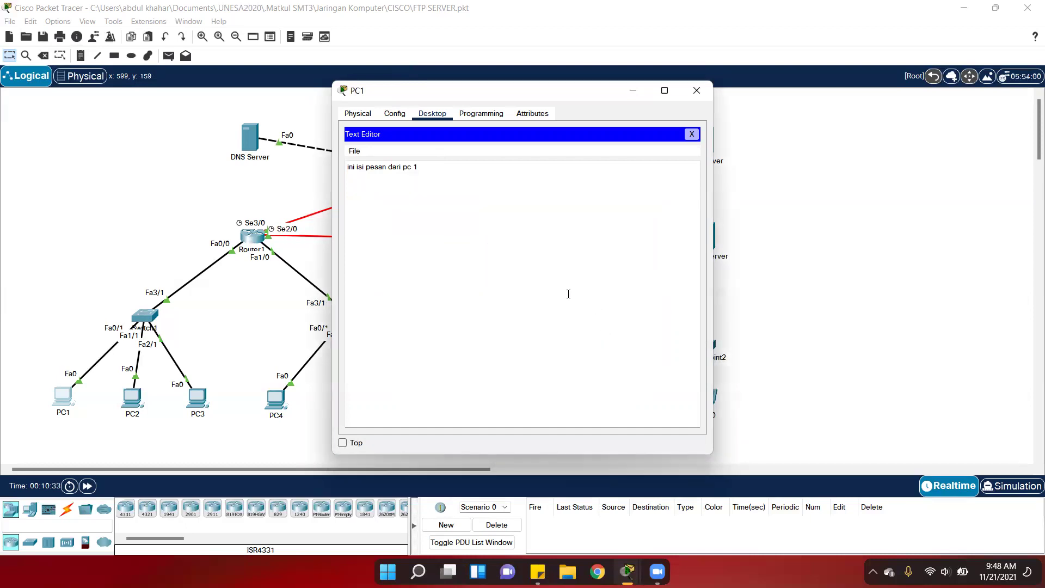
left_click(691, 134)
Open PC1's Command Prompt and list the files on its C: drive with dir
left_click(585, 181)
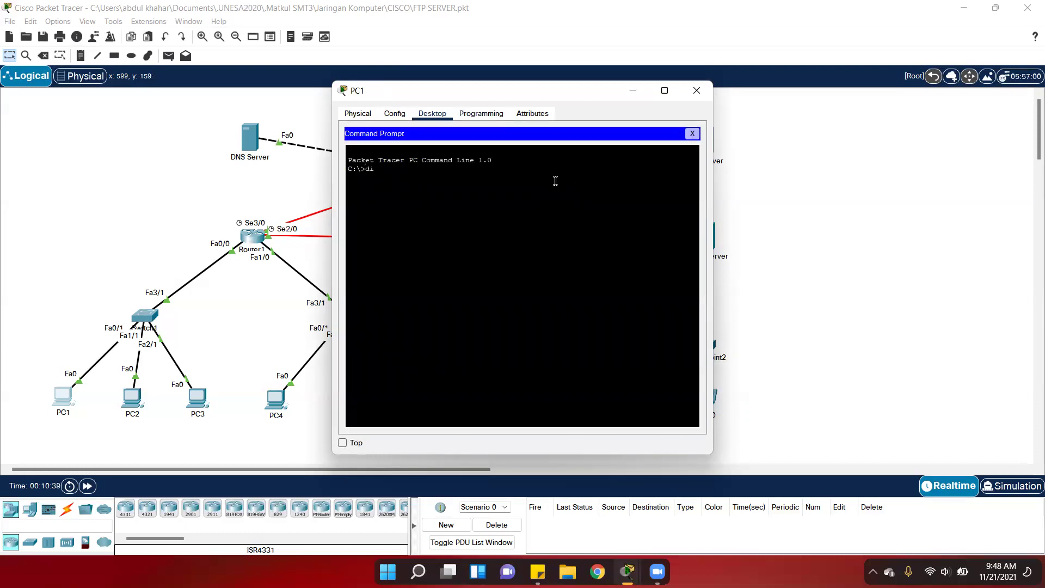
type("dir")
key("Return")
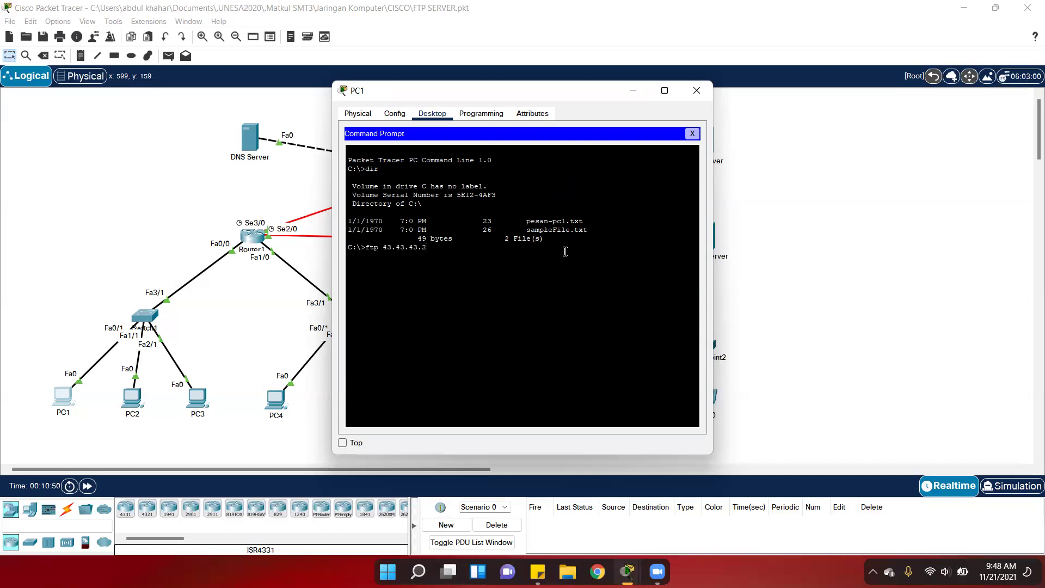
Connect PC1 to the FTP server at 43.43.43.2 and log in with username coba and the account password
key("Return")
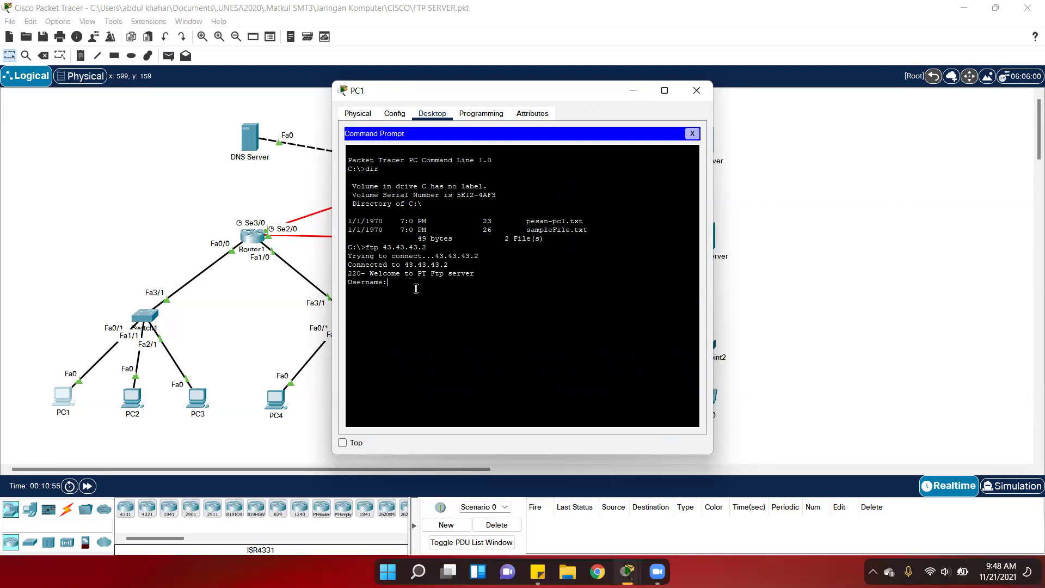
type("coba")
key("Return")
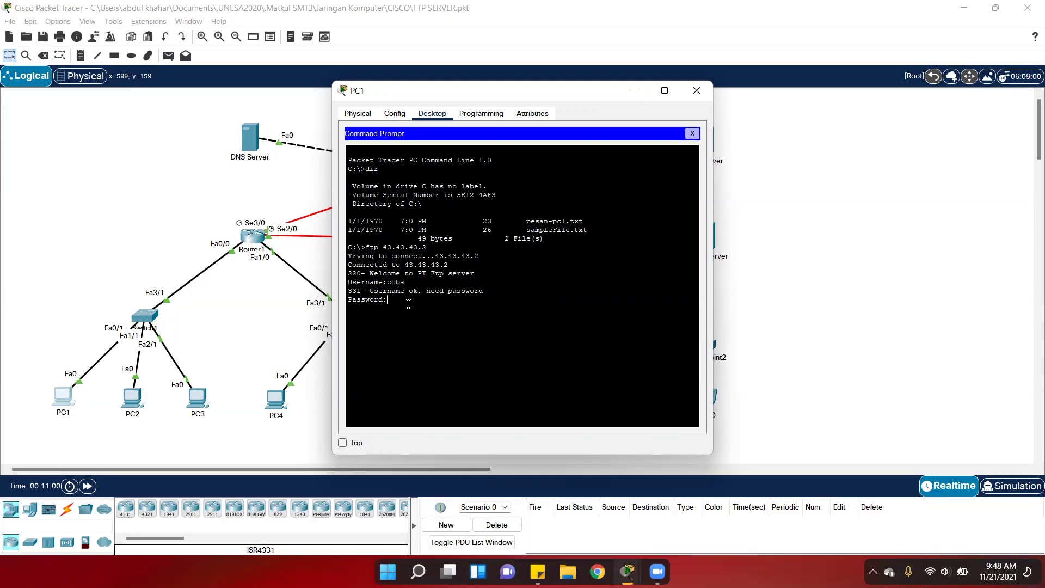
key("Return")
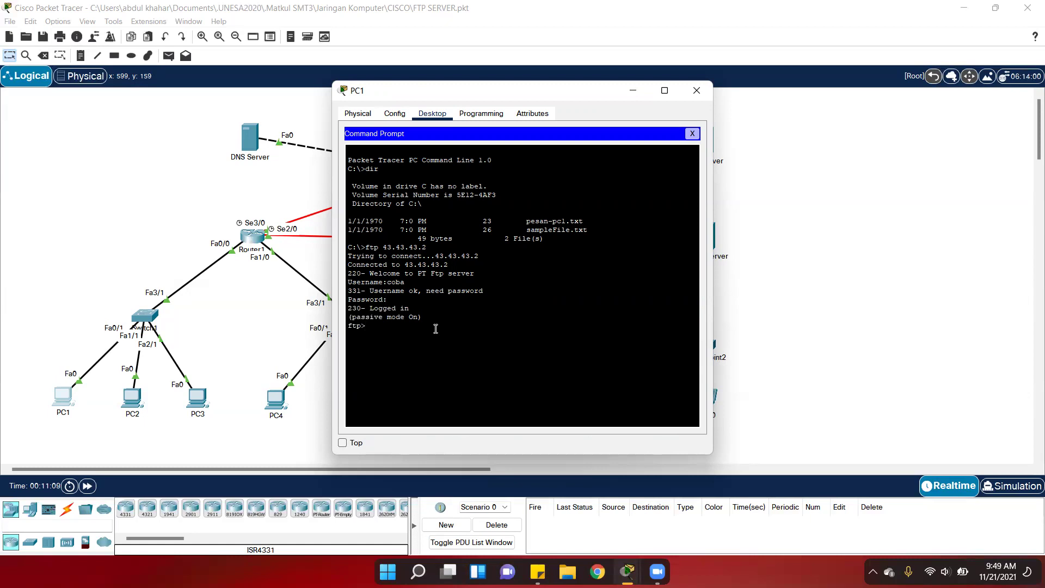
Upload pesan-pc1.txt from PC1 to the FTP server and check for it in the server's directory listing
type("ut pesan-pc1.txt")
key("Return")
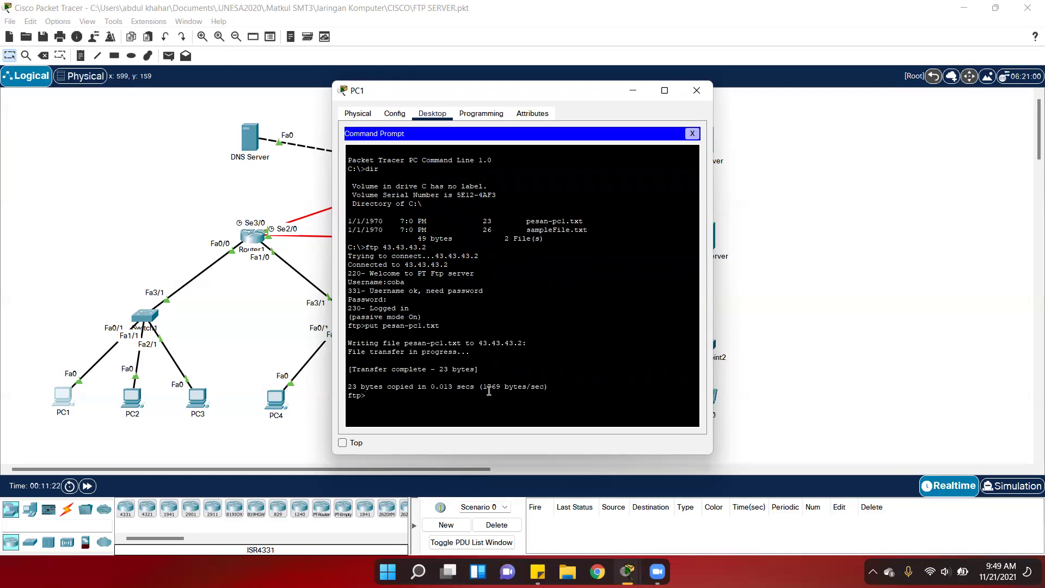
type("dir")
key("Return")
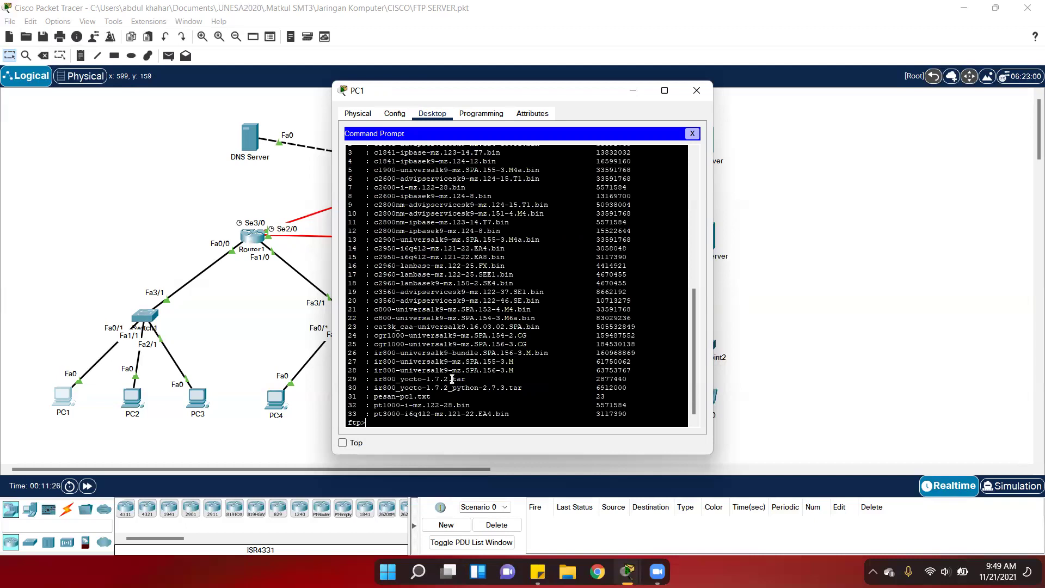
left_click_drag(366, 396, 454, 396)
left_click(459, 418)
left_click(699, 90)
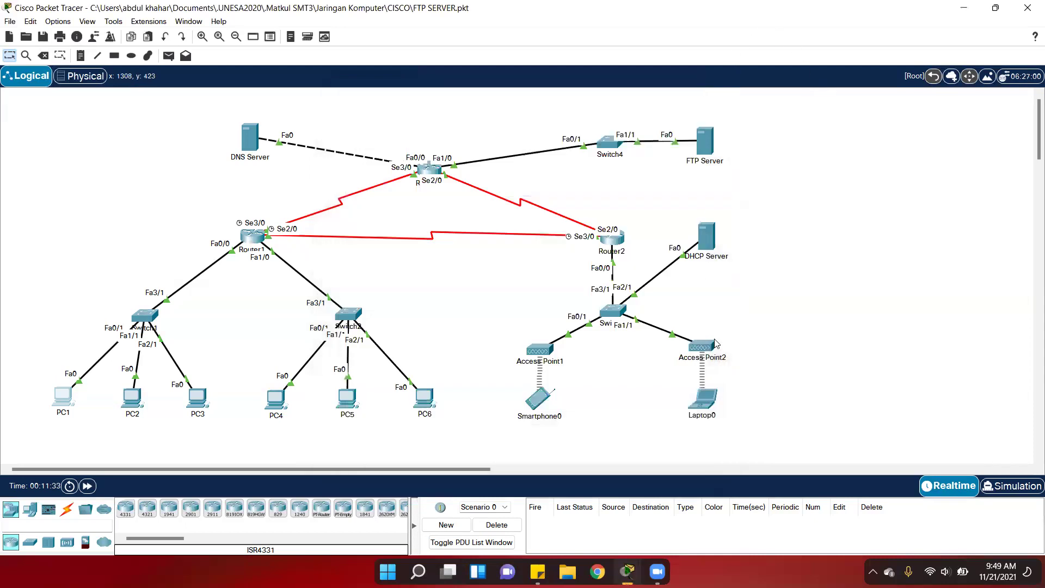
Open Laptop0's Command Prompt and start an FTP connection to 43.43.43.2
left_click(714, 395)
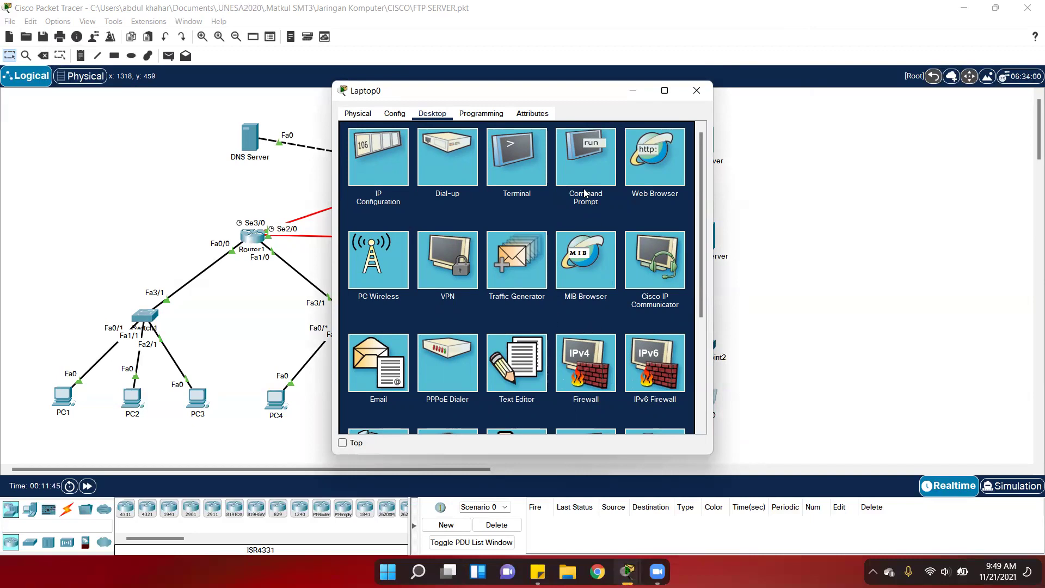
left_click(587, 162)
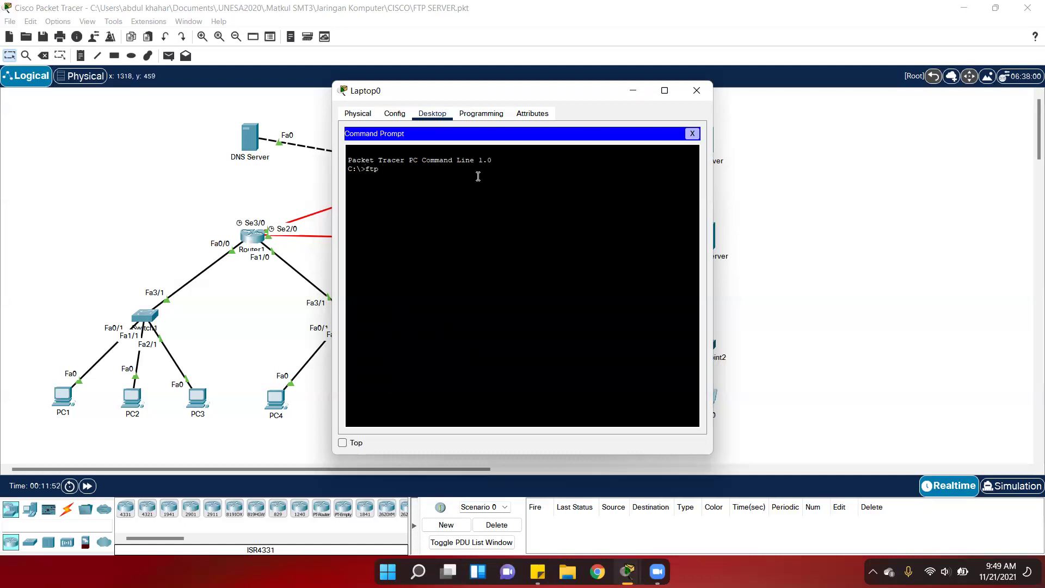
type(".43.43.1")
key("BackSpace")
type("2")
key("Return")
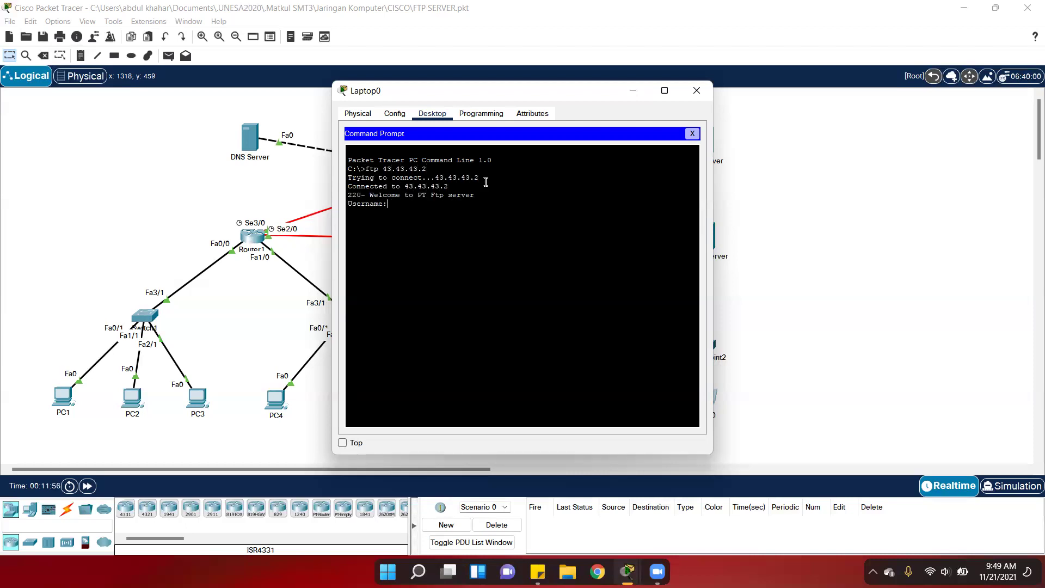
Log in to the FTP server from Laptop0 with username coba and the account password
type("coba")
key("Return")
key("Return")
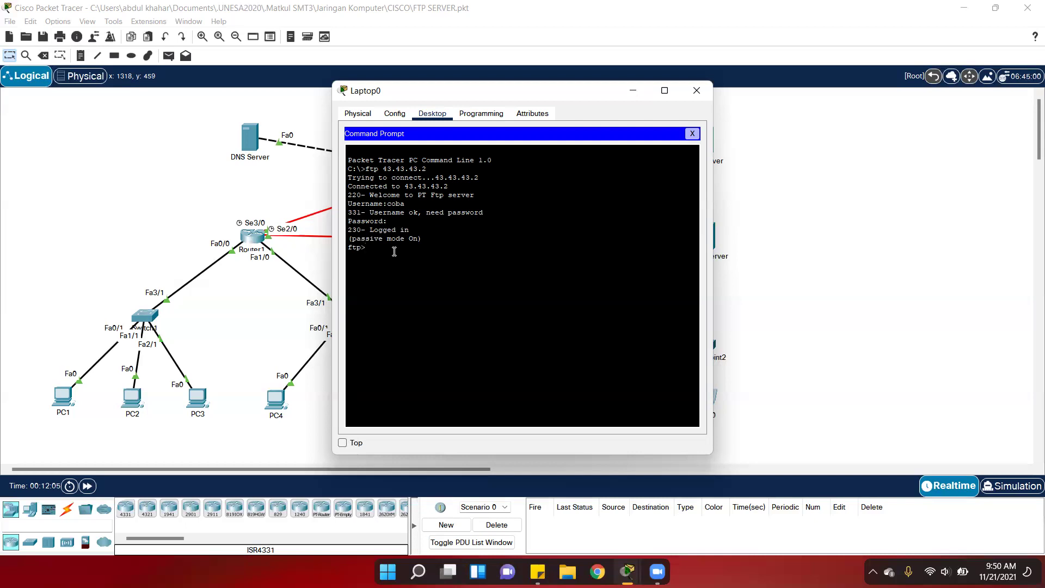
Download pesan-pc1.txt from the FTP server to Laptop0 and close the Command Prompt
type("get pesan-pcl.txt")
key("Return")
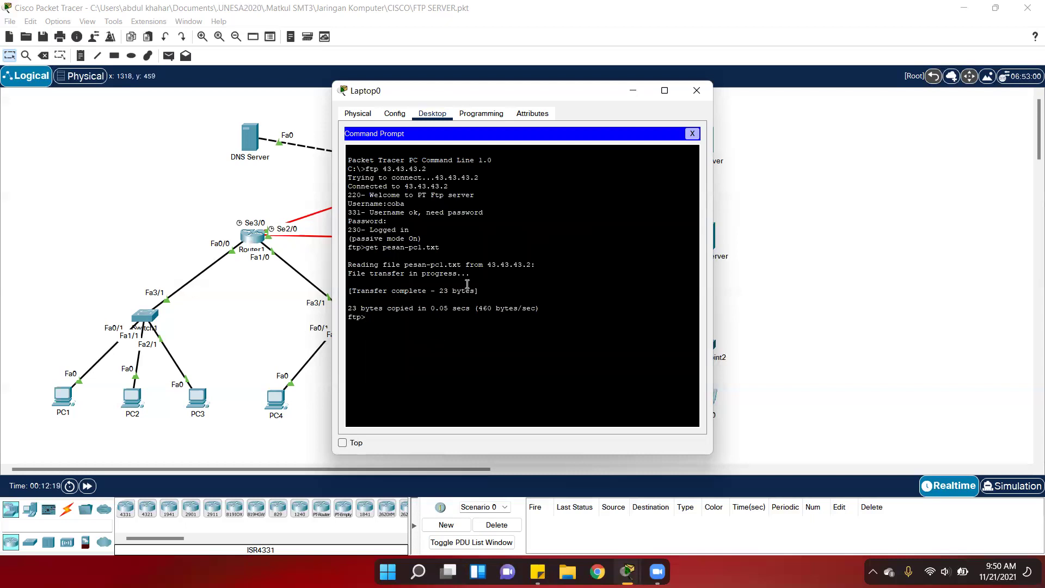
left_click(692, 133)
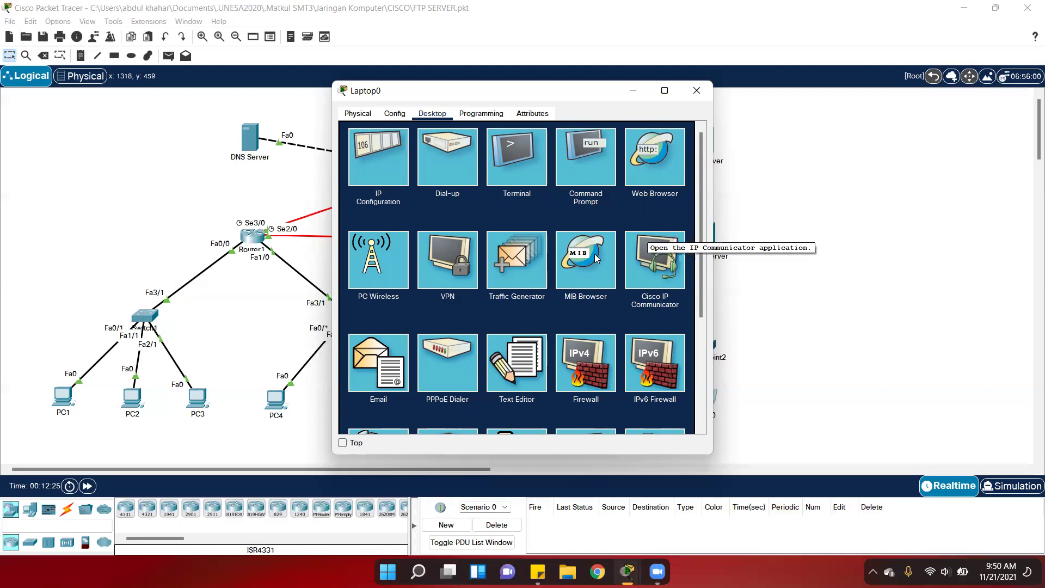
Open pesan-pc1.txt in Laptop0's Text Editor to check its content, and close the device window
scroll(597, 258, "down", 2)
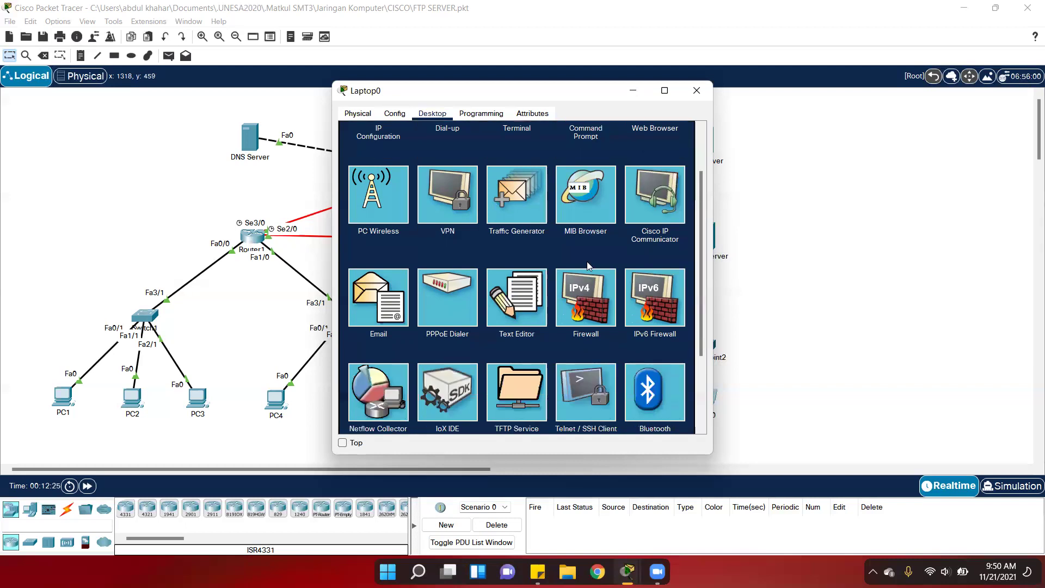
left_click(531, 287)
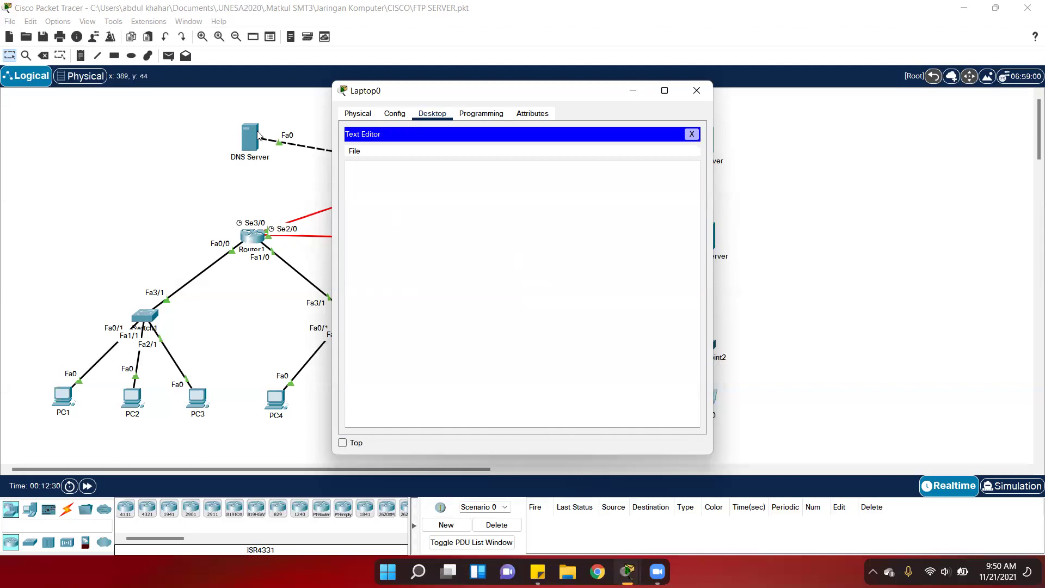
left_click(353, 152)
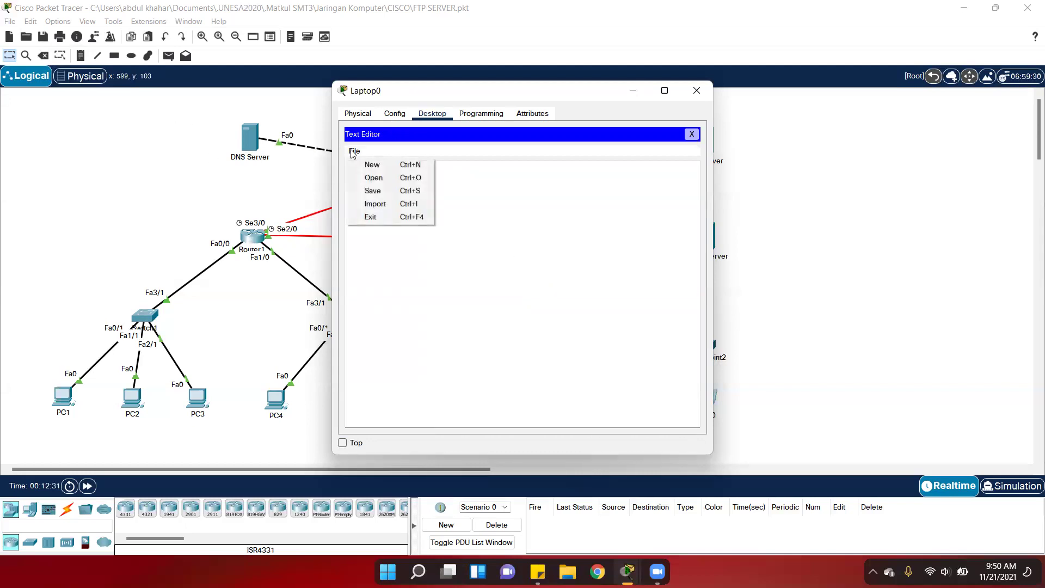
left_click(373, 179)
left_click(505, 256)
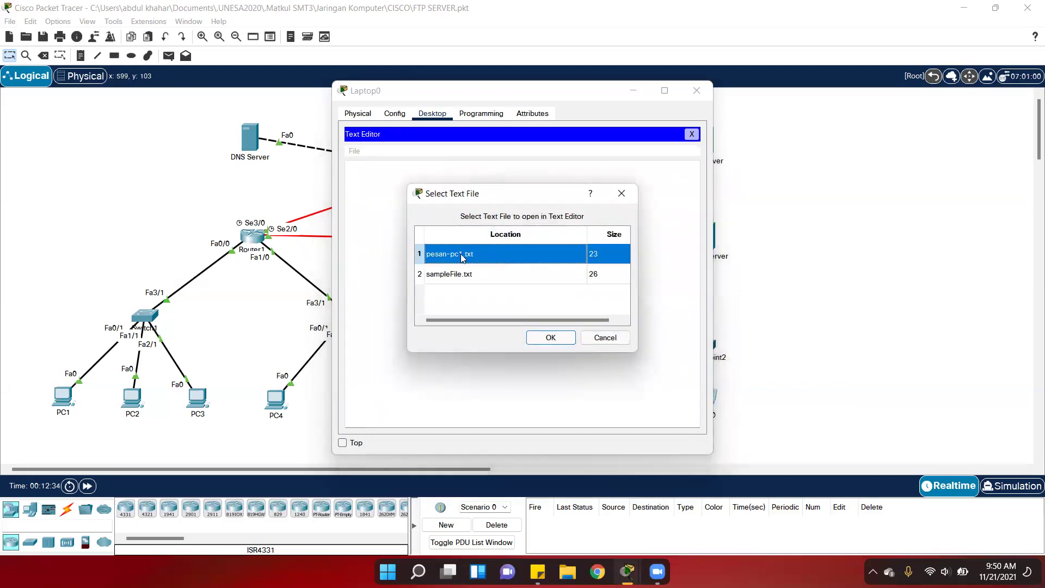
left_click(551, 337)
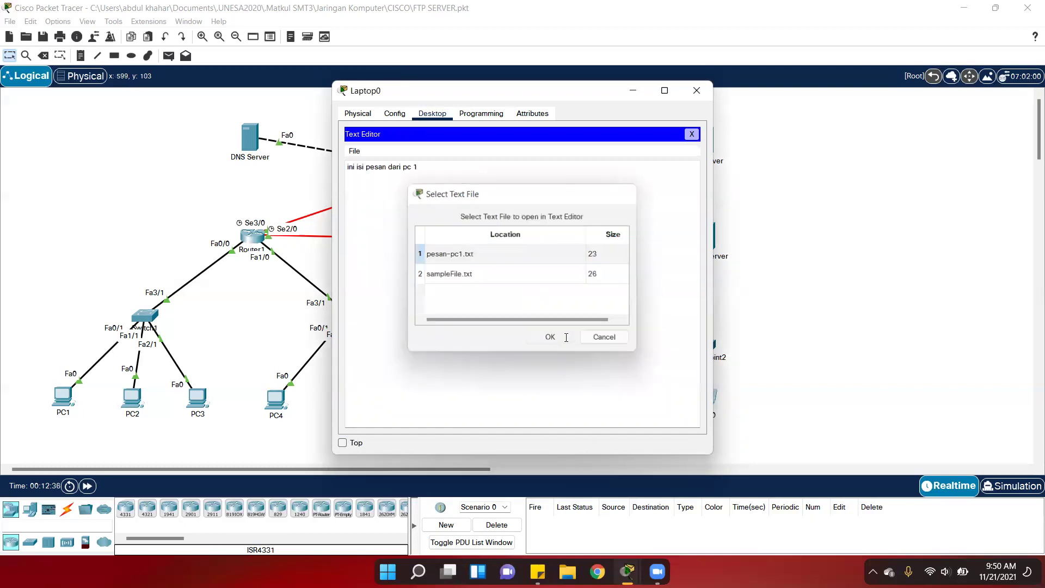
left_click(462, 168)
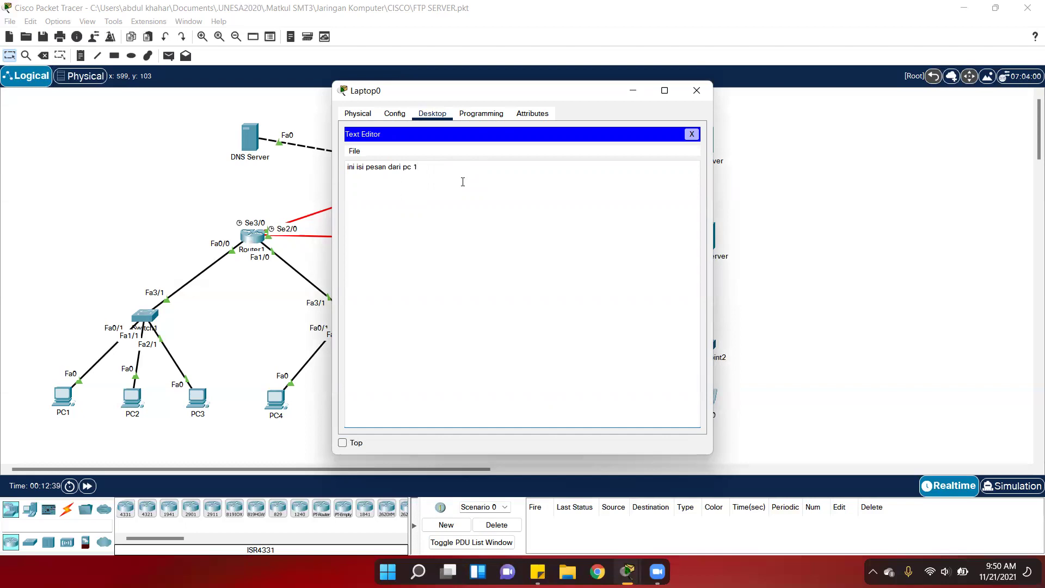
left_click(691, 134)
left_click(696, 91)
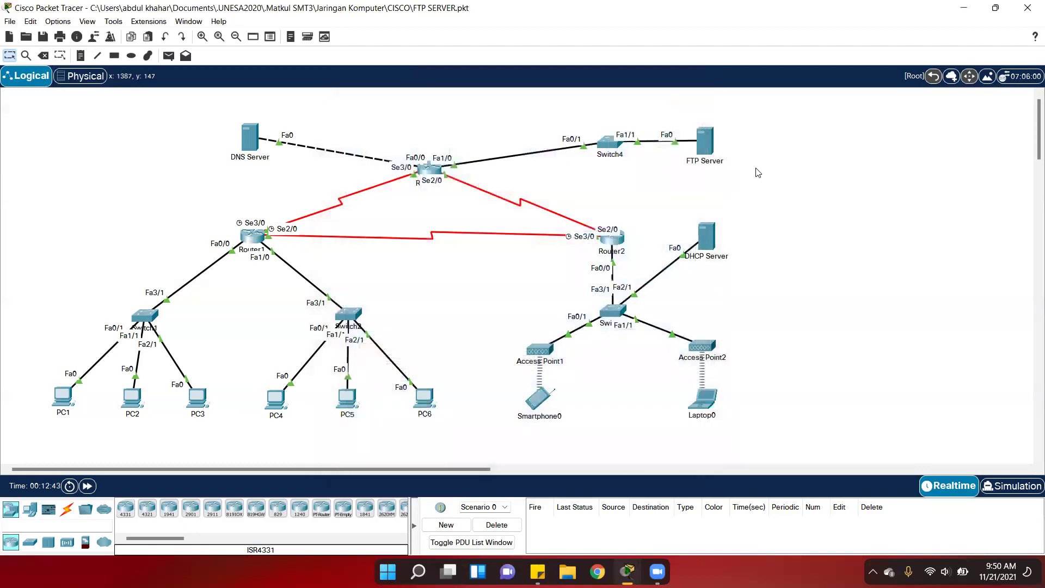